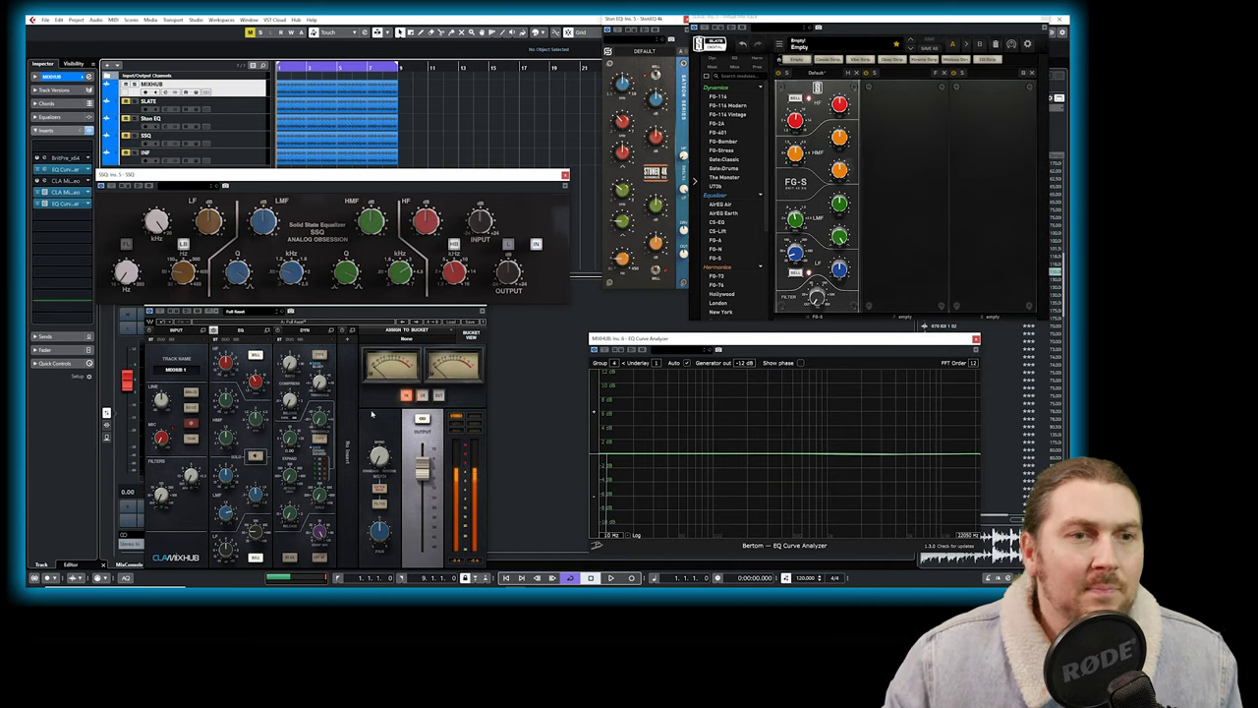
Move the SSQ window up and bring the CLA MixHub window to the front
{"action": "left_click_drag", "start_coordinate": [461, 177], "coordinate": [462, 170]}
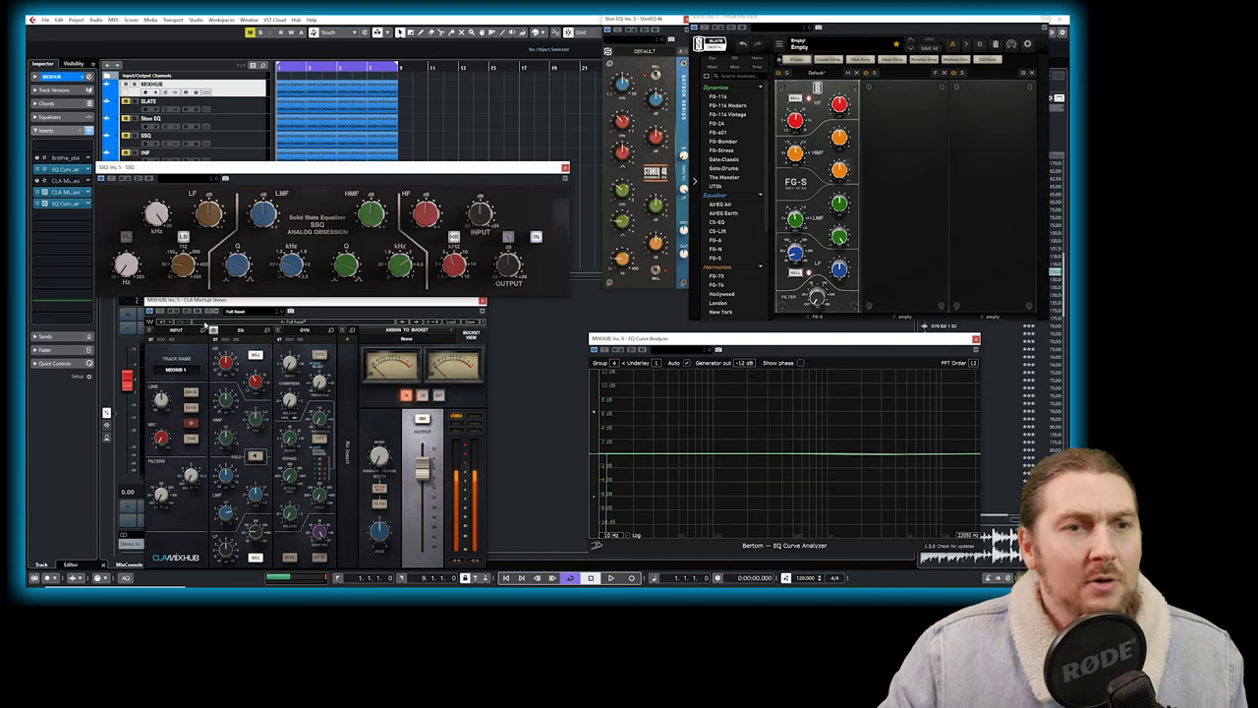
{"action": "left_click", "coordinate": [202, 320]}
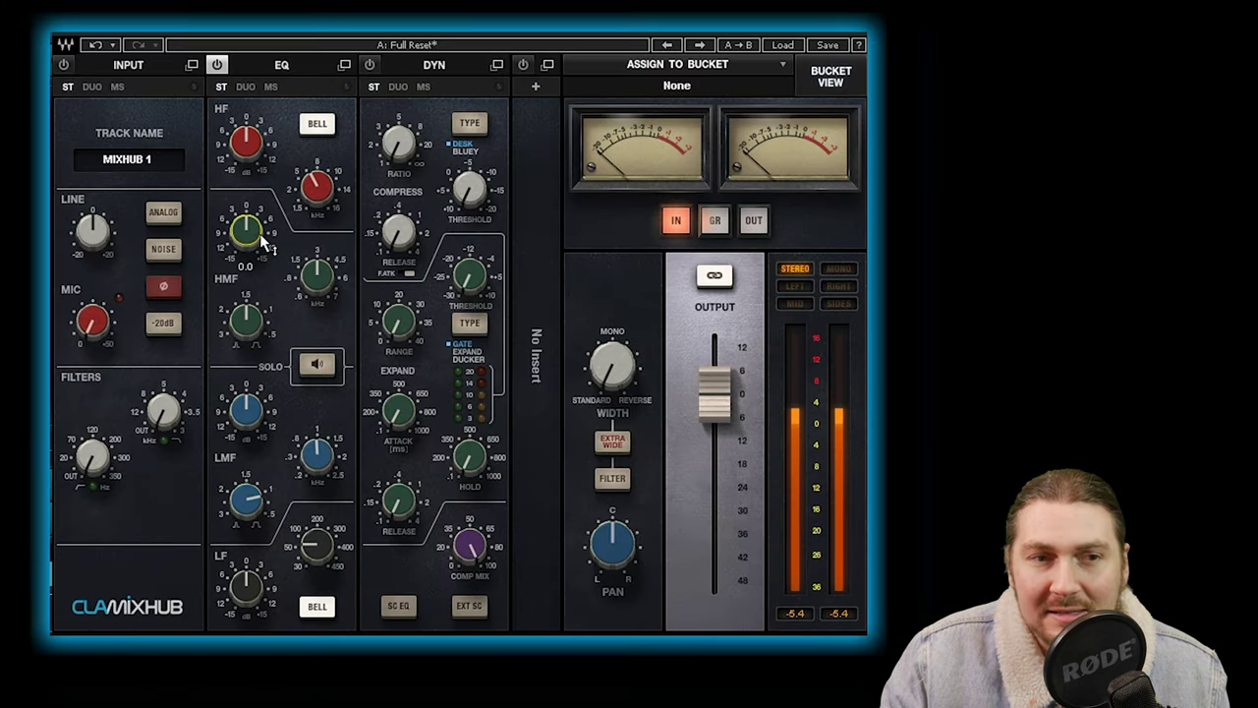
Enter 9.0 as the CLA MixHub HMF gain, producing a bell boost near 4 kHz
{"action": "double_click", "coordinate": [226, 403]}
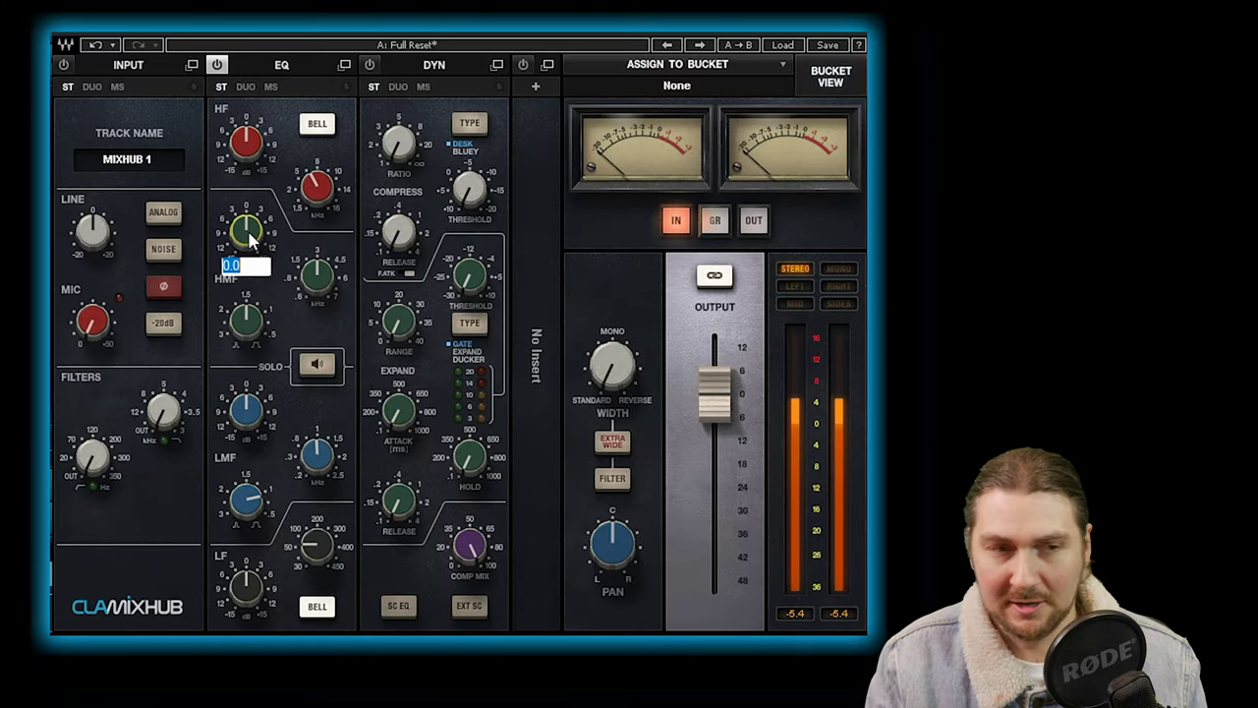
{"action": "type", "text": "9"}
{"action": "key", "text": "Return"}
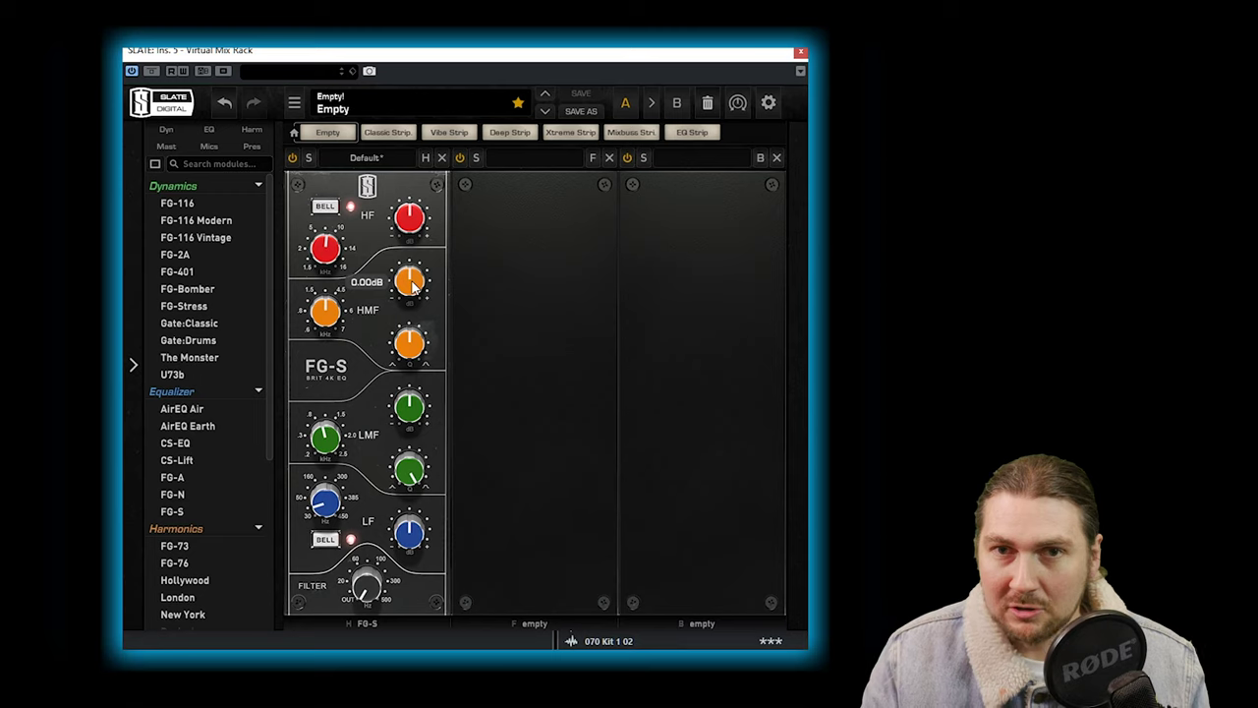
{"action": "mouse_move", "coordinate": [831, 135]}
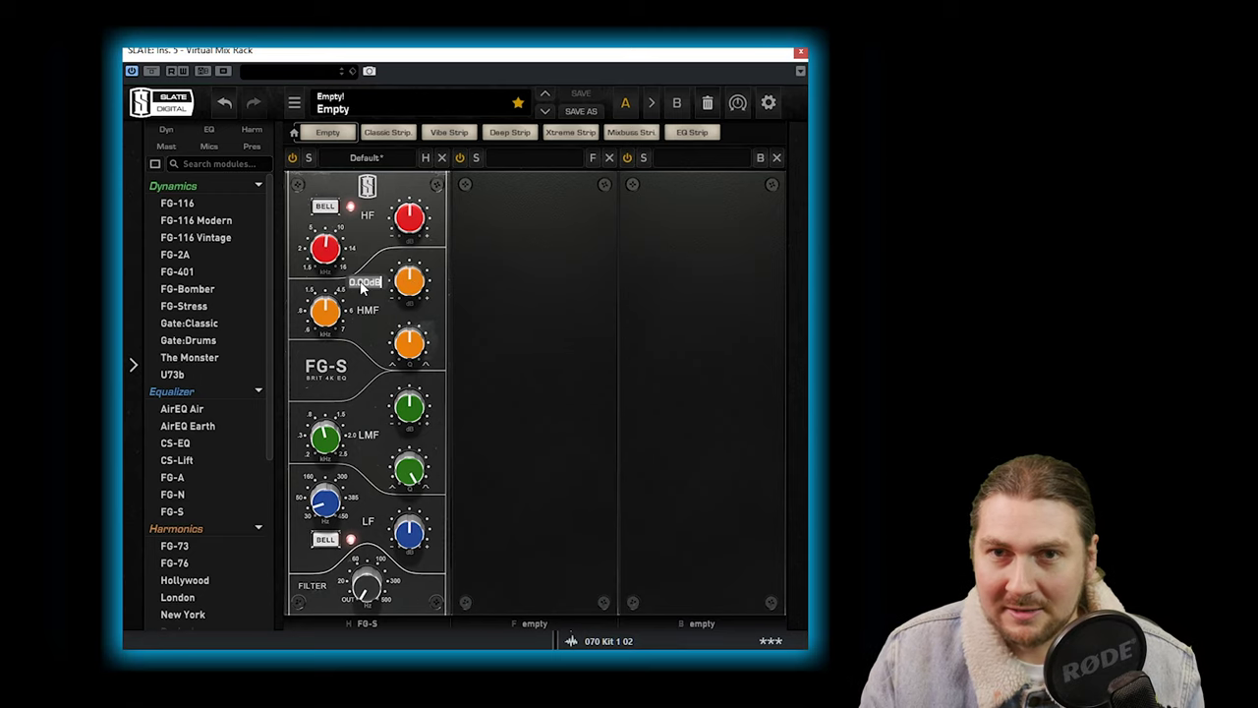
Turn the Slate FG-S orange HMF gain knob up to +9.00 dB
{"action": "left_click_drag", "start_coordinate": [332, 284], "coordinate": [362, 287]}
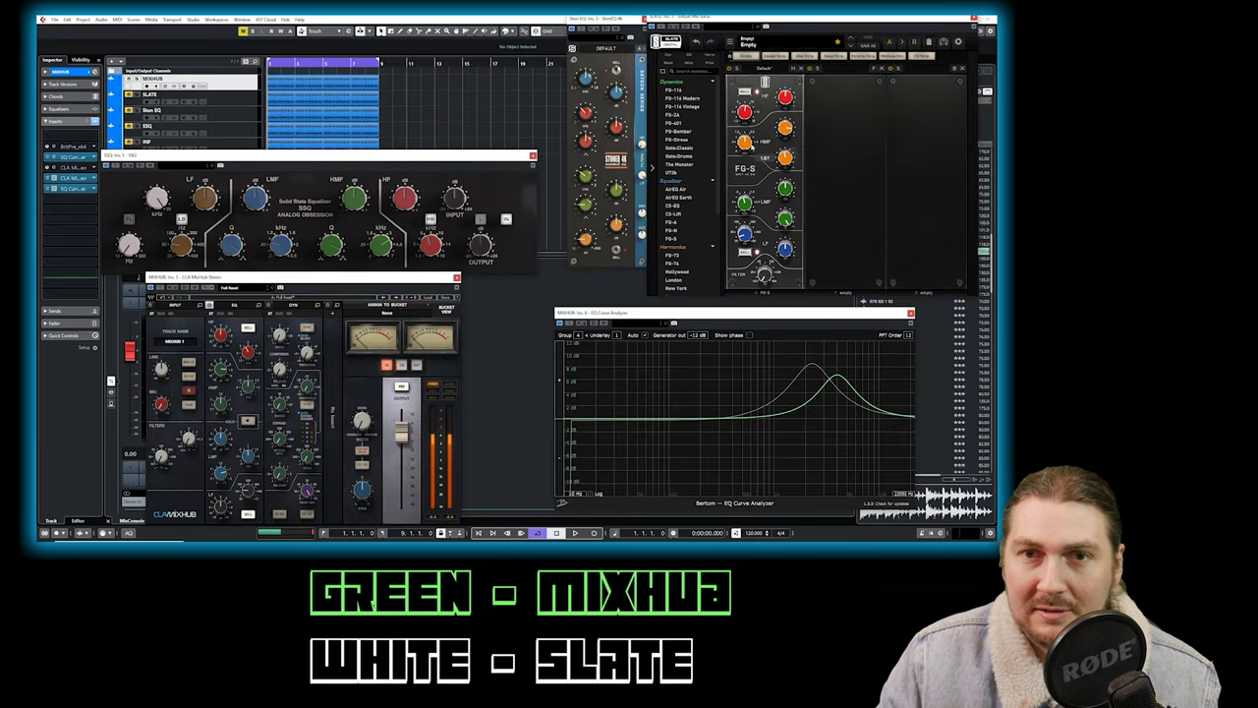
Shift the FG-S HMF frequency so the white Slate peak overlaps MixHub's green curve
{"action": "left_click_drag", "start_coordinate": [746, 142], "coordinate": [748, 127]}
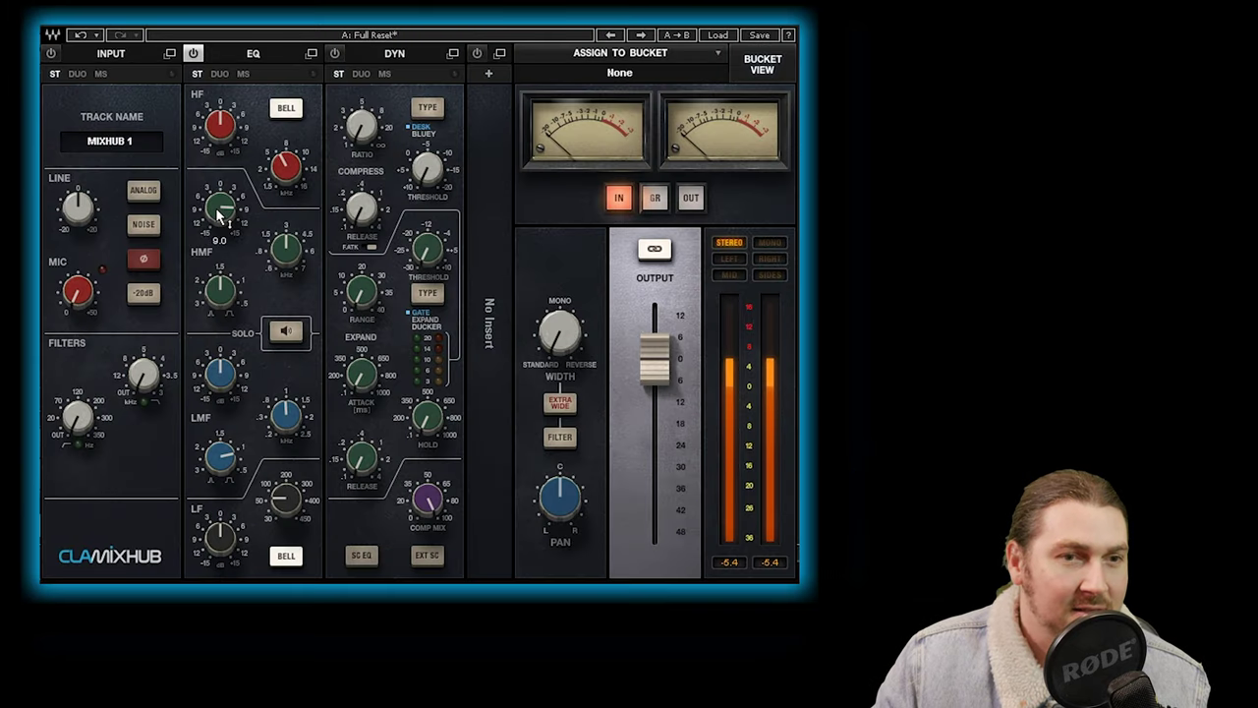
{"action": "left_click_drag", "start_coordinate": [216, 207], "coordinate": [225, 209]}
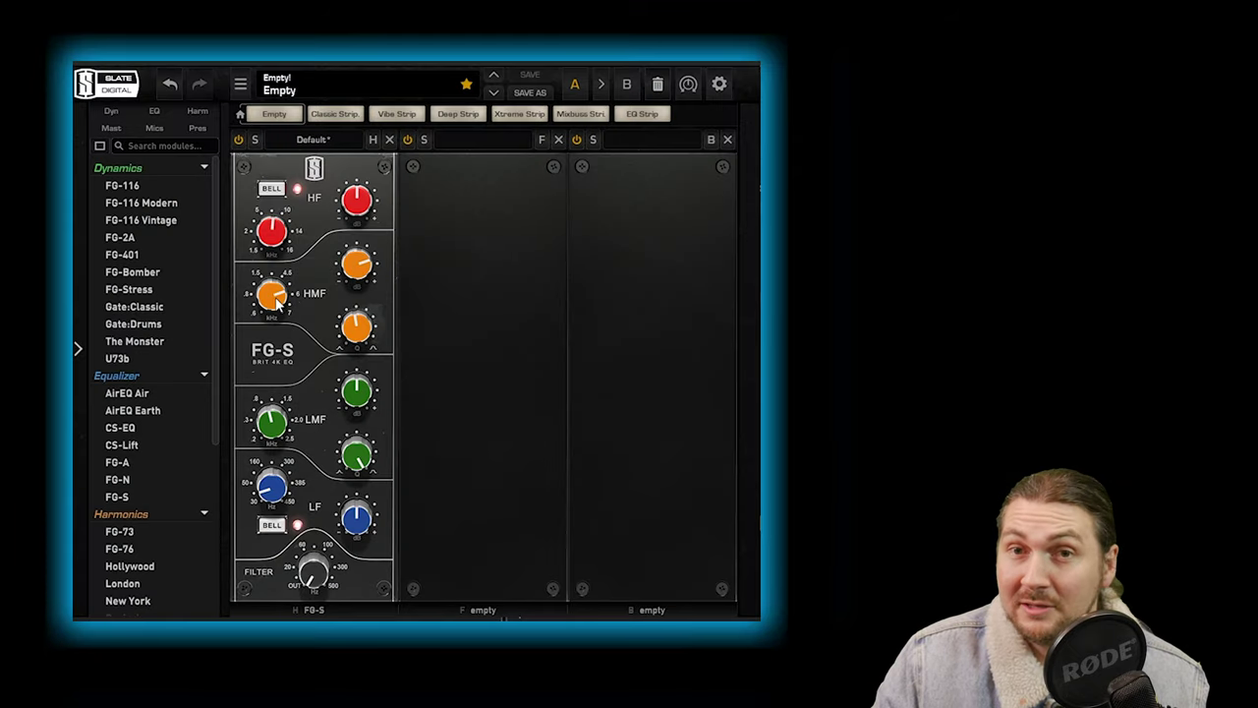
{"action": "mouse_move", "coordinate": [277, 305]}
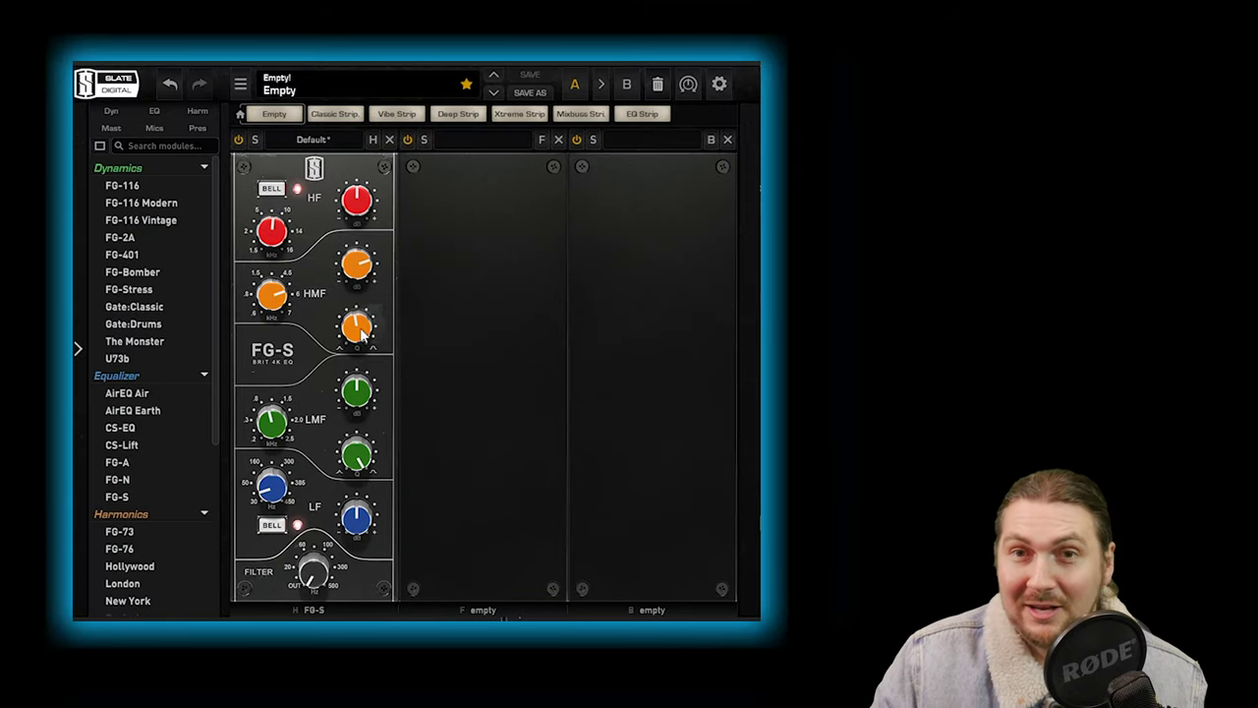
{"action": "mouse_move", "coordinate": [355, 335]}
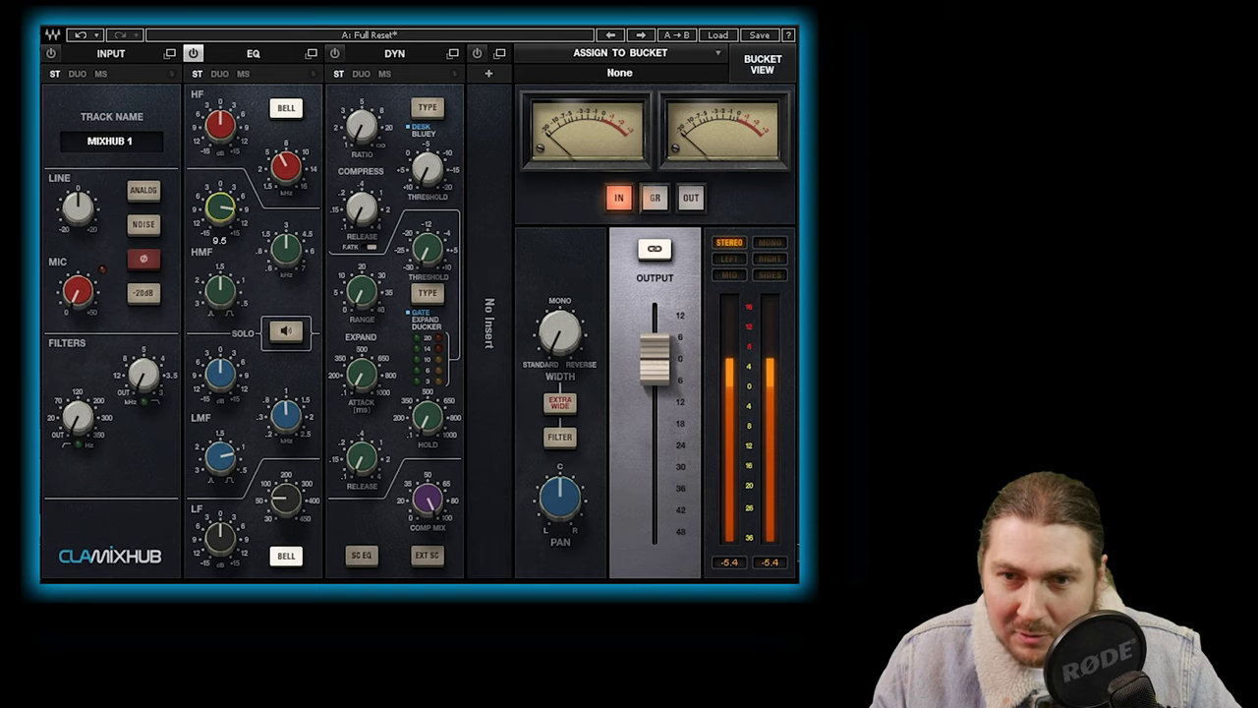
Raise the CLA MixHub HMF gain from 9.5 to about 10.2
{"action": "left_click_drag", "start_coordinate": [220, 207], "coordinate": [220, 203]}
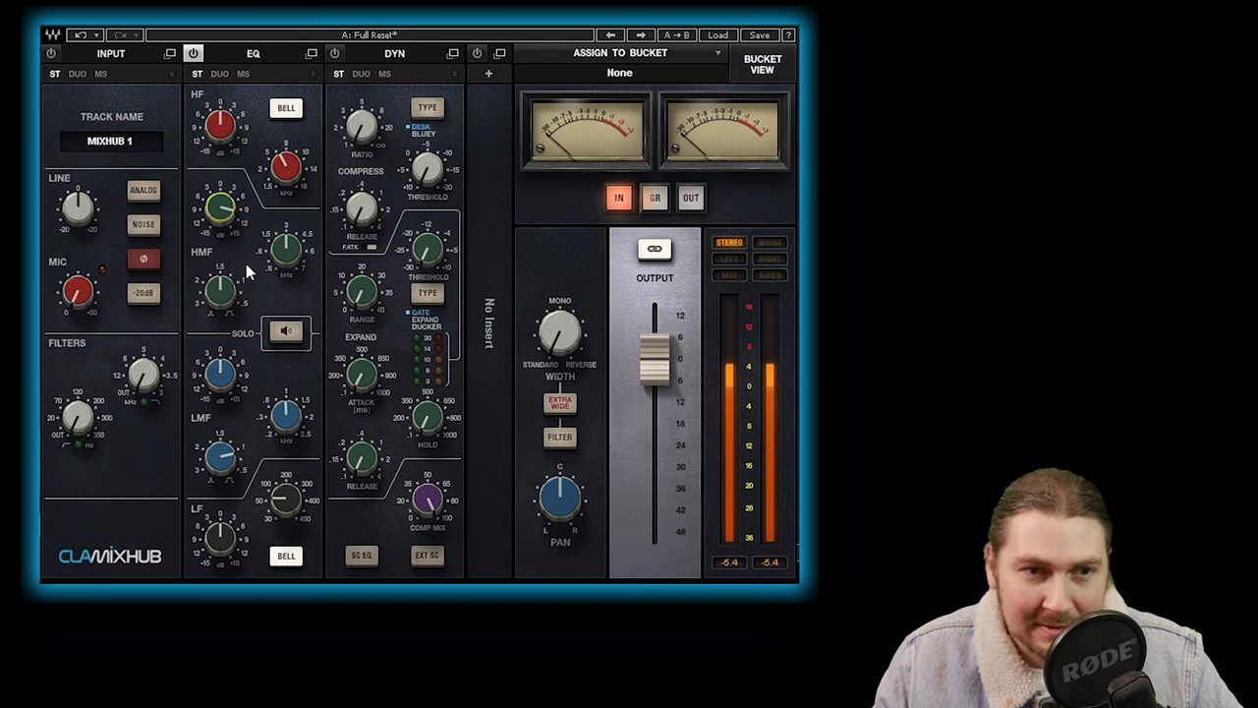
{"action": "mouse_move", "coordinate": [286, 249]}
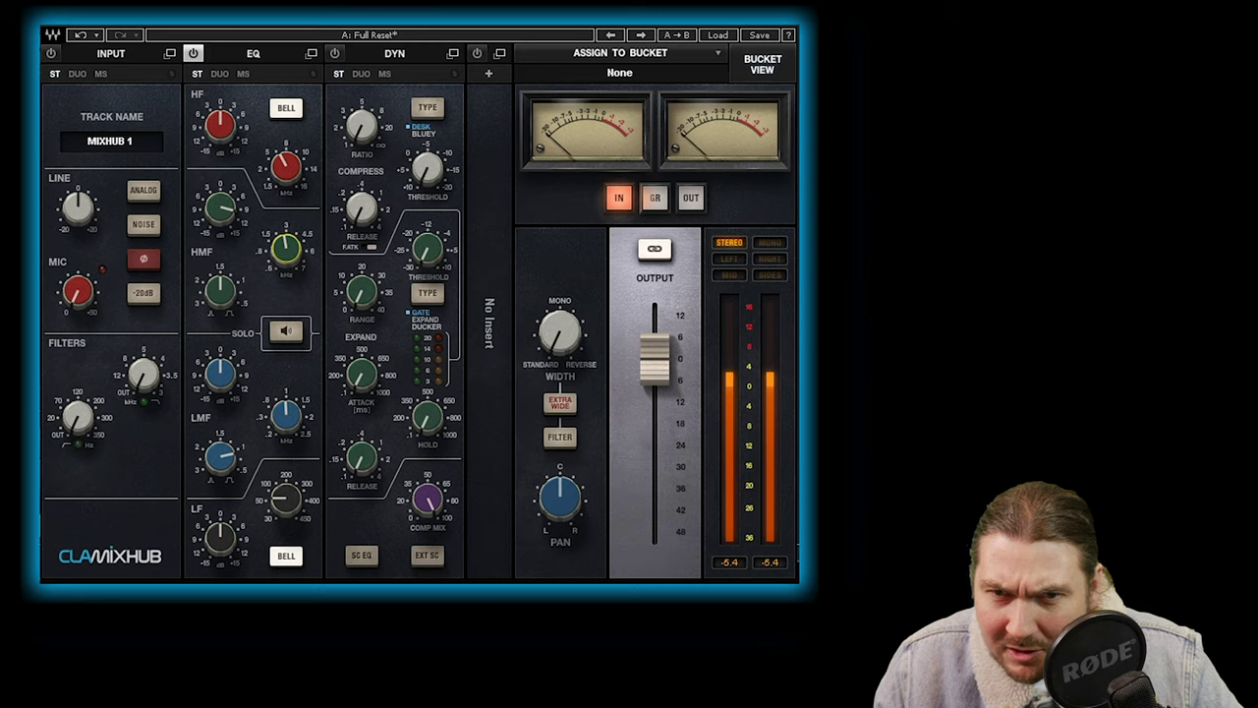
{"action": "mouse_move", "coordinate": [221, 206]}
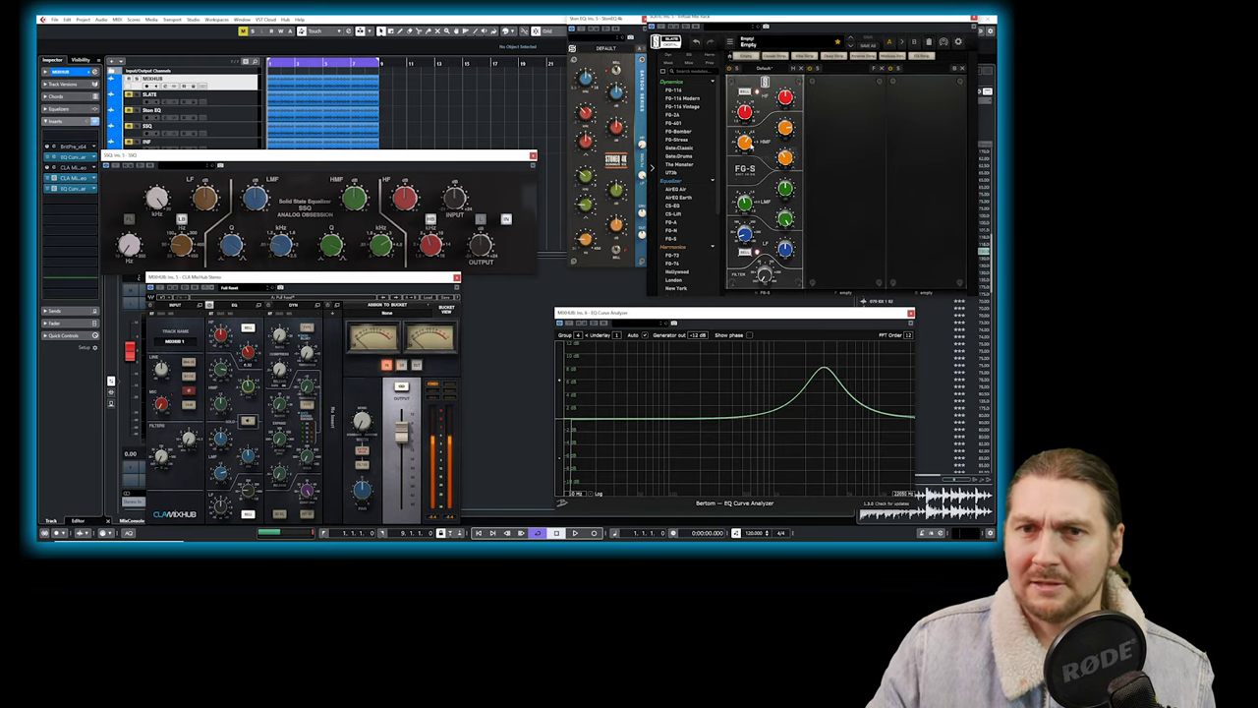
{"action": "mouse_move", "coordinate": [787, 129]}
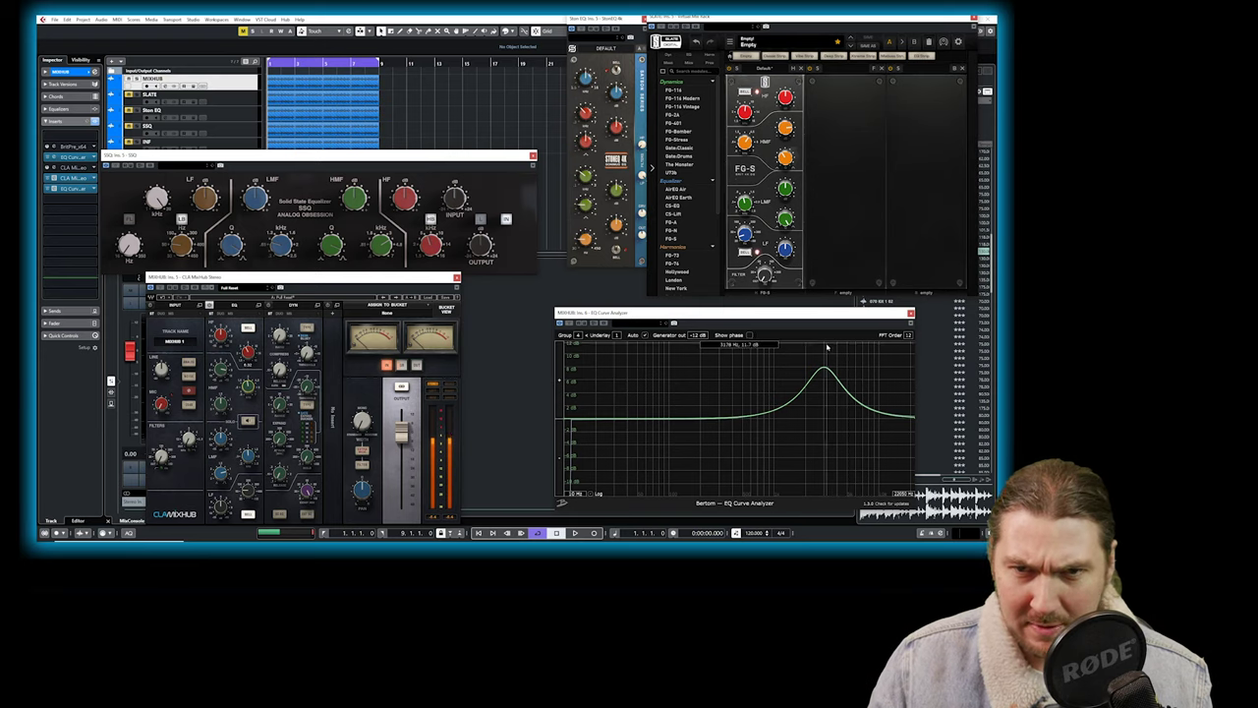
{"action": "mouse_move", "coordinate": [824, 371]}
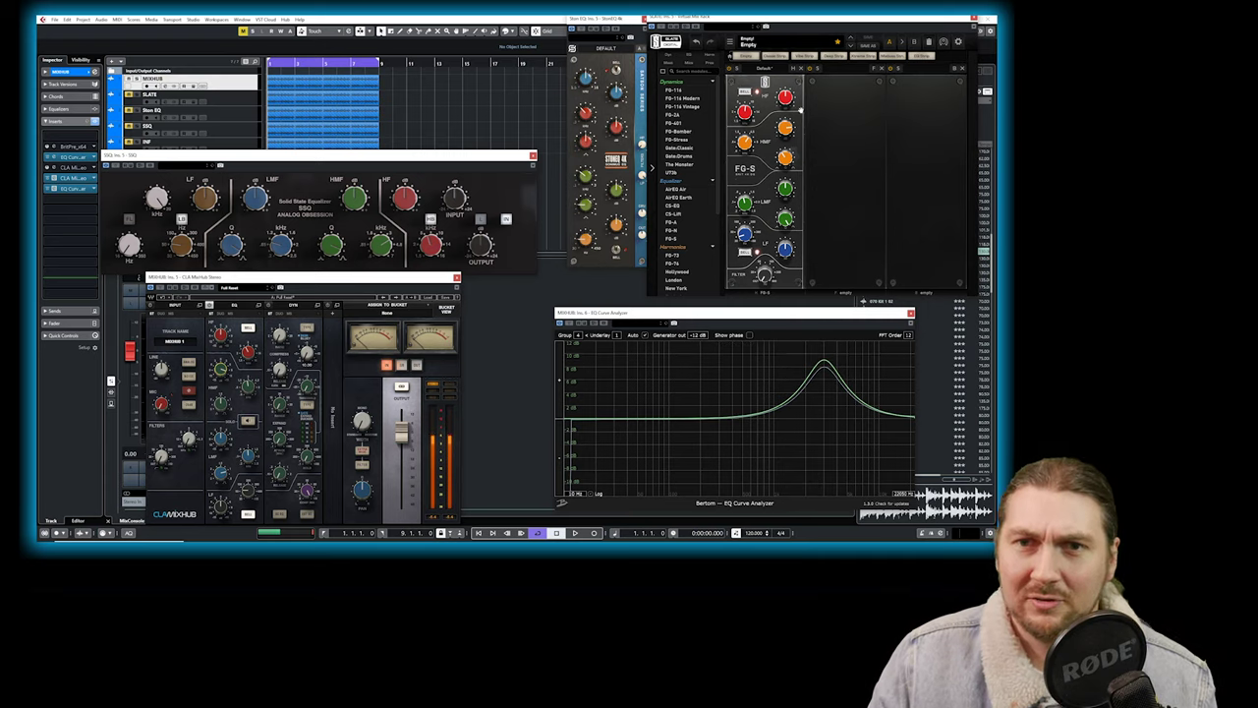
{"action": "mouse_move", "coordinate": [785, 129]}
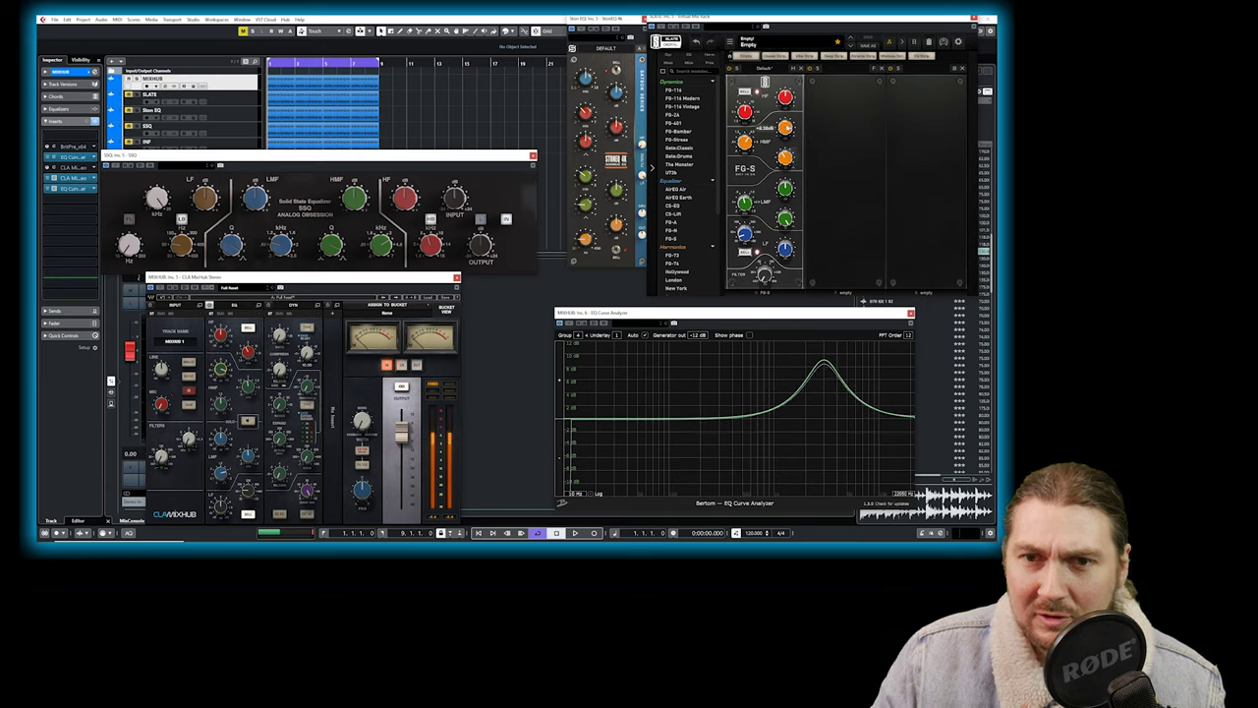
{"action": "scroll", "coordinate": [786, 129], "scroll_direction": "down", "scroll_amount": 2}
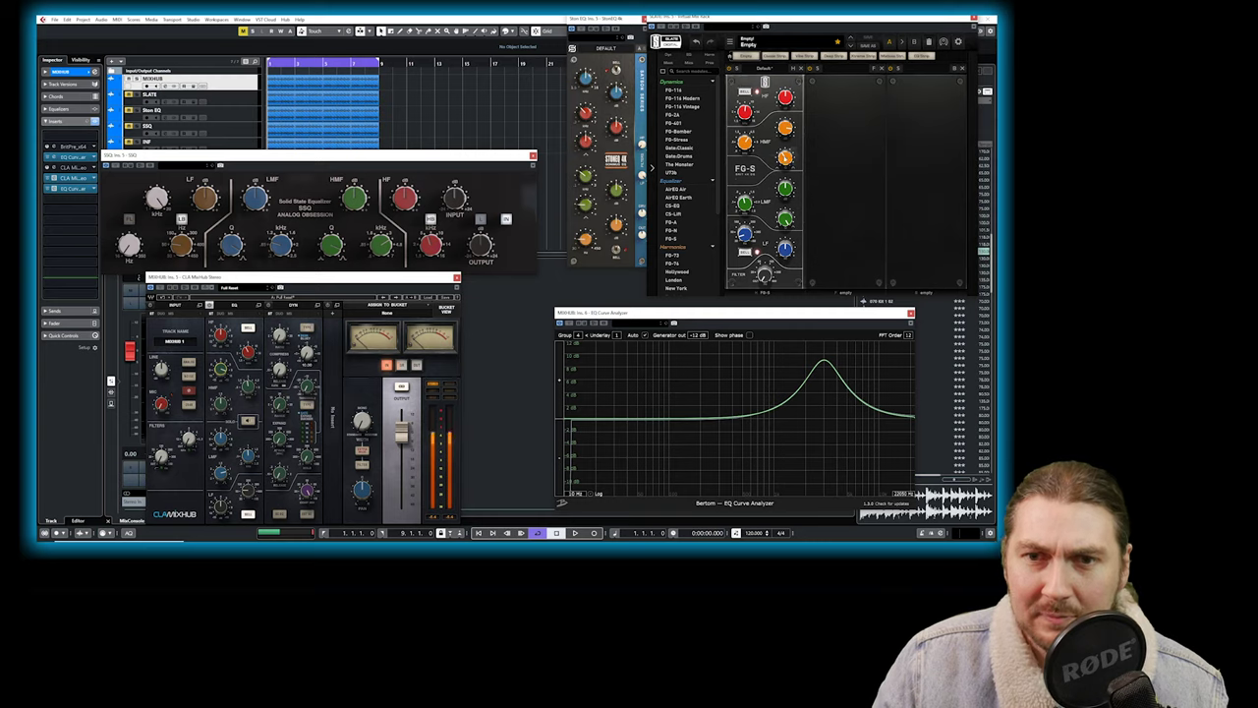
{"action": "mouse_move", "coordinate": [787, 159]}
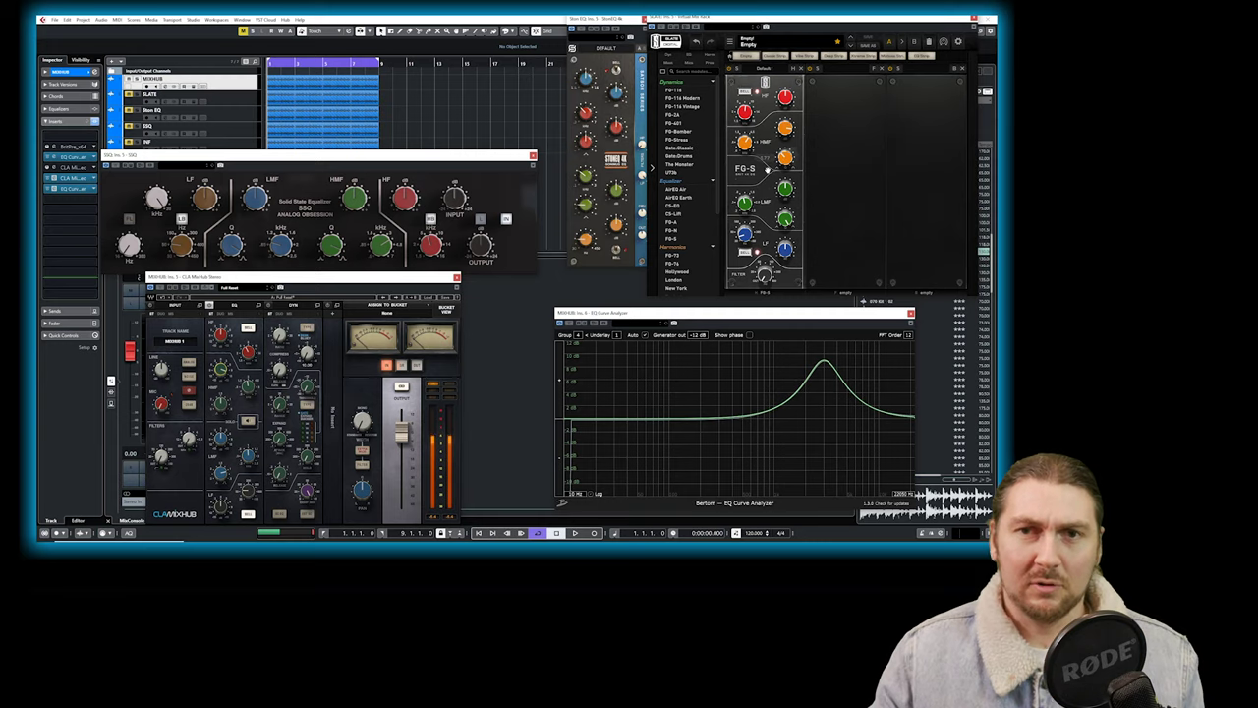
{"action": "mouse_move", "coordinate": [776, 131]}
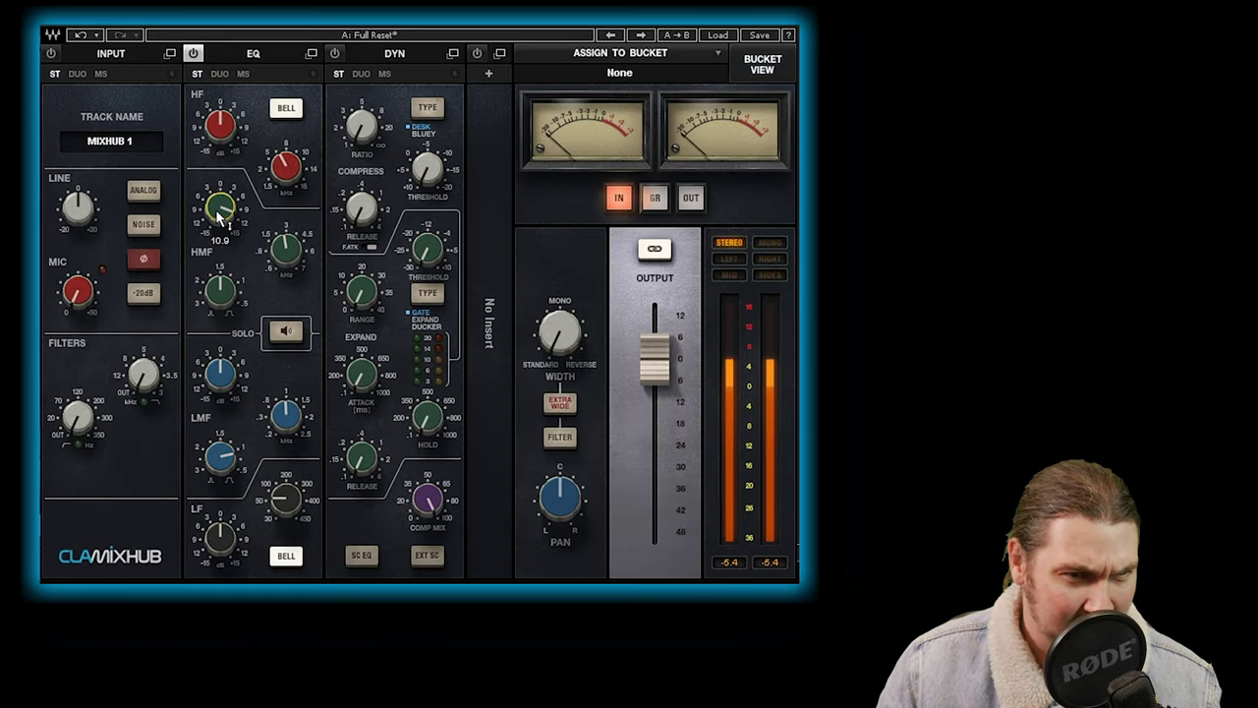
{"action": "mouse_move", "coordinate": [293, 257]}
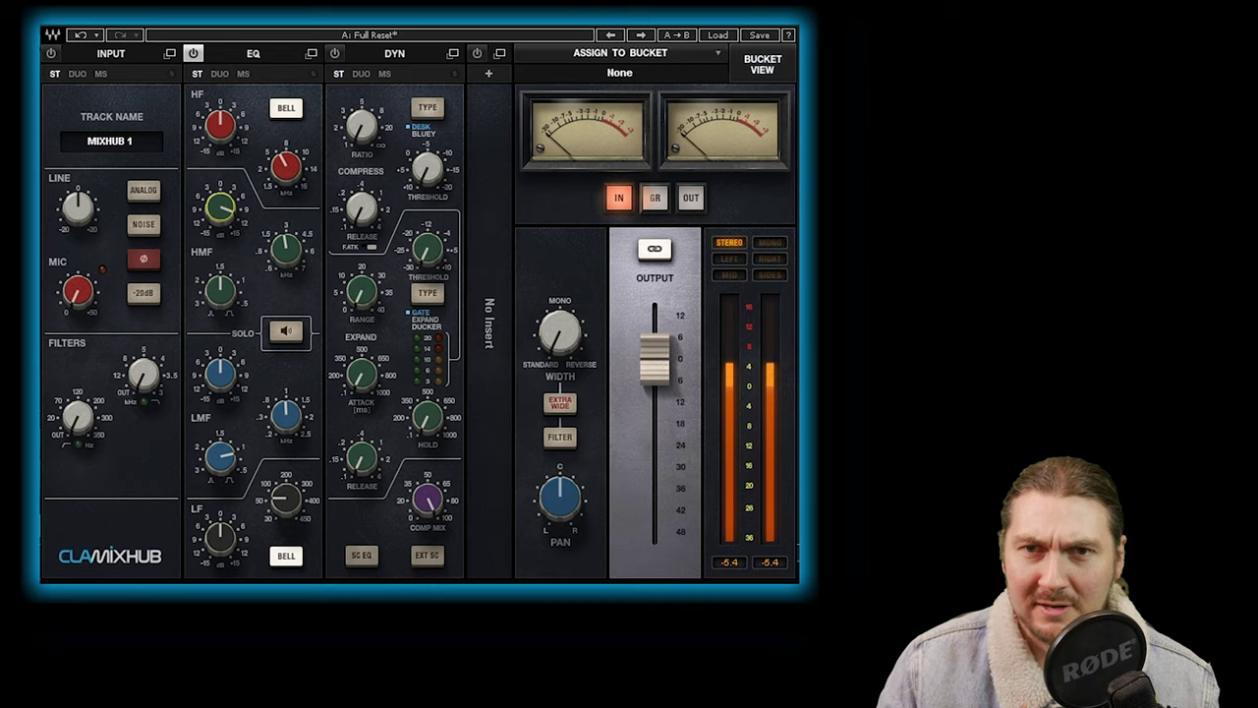
{"action": "mouse_move", "coordinate": [270, 311]}
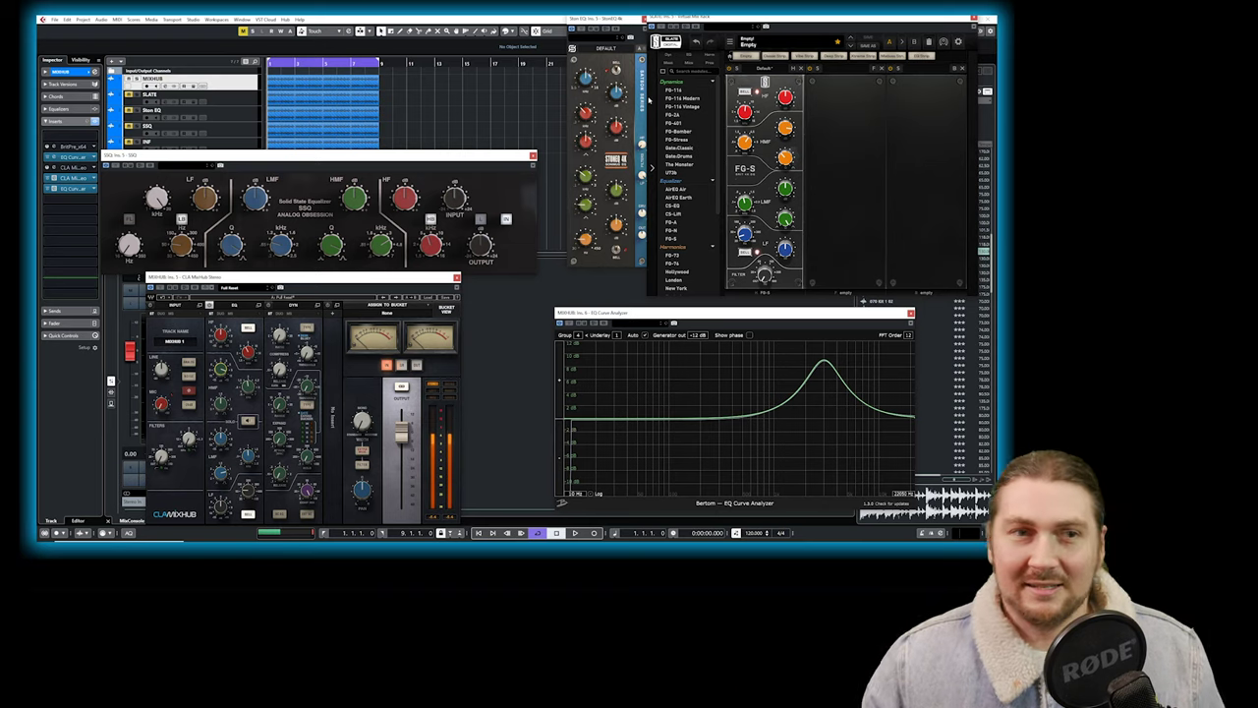
Play the test signal briefly with StoneEQ in front, then stop and select the SLATE track
{"action": "left_click", "coordinate": [597, 76]}
{"action": "key", "text": "space"}
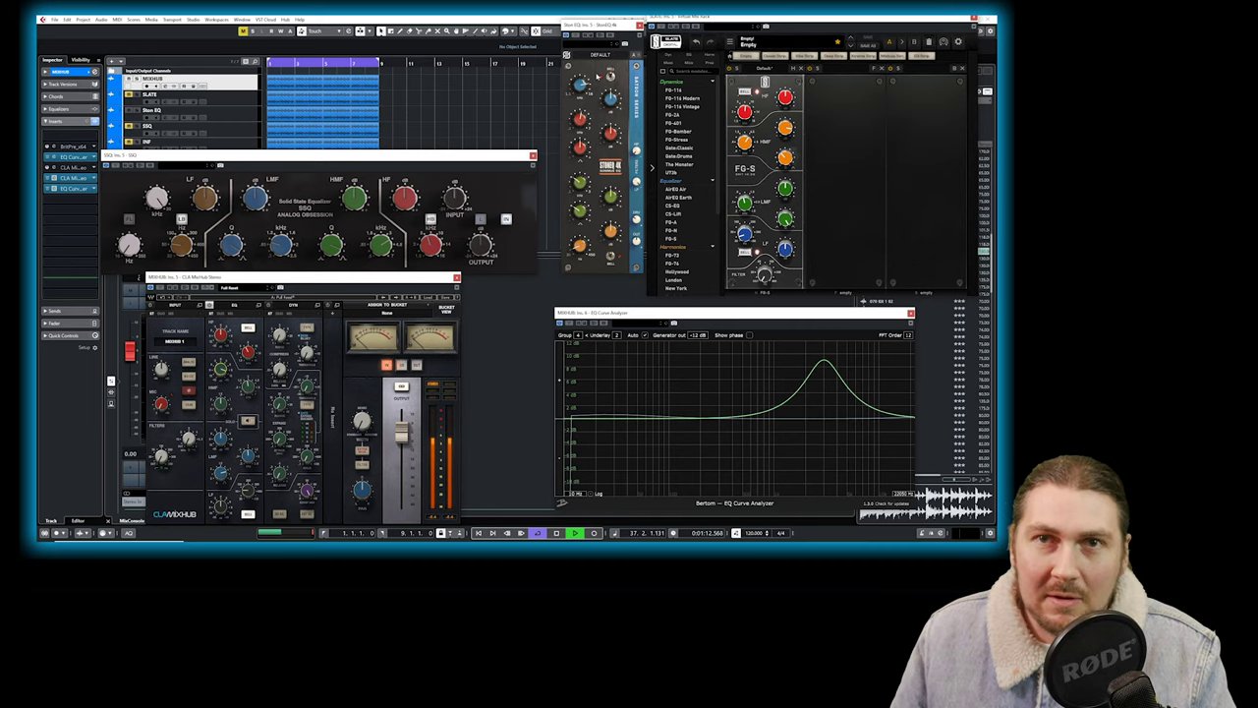
{"action": "key", "text": "space"}
{"action": "key", "text": "Down"}
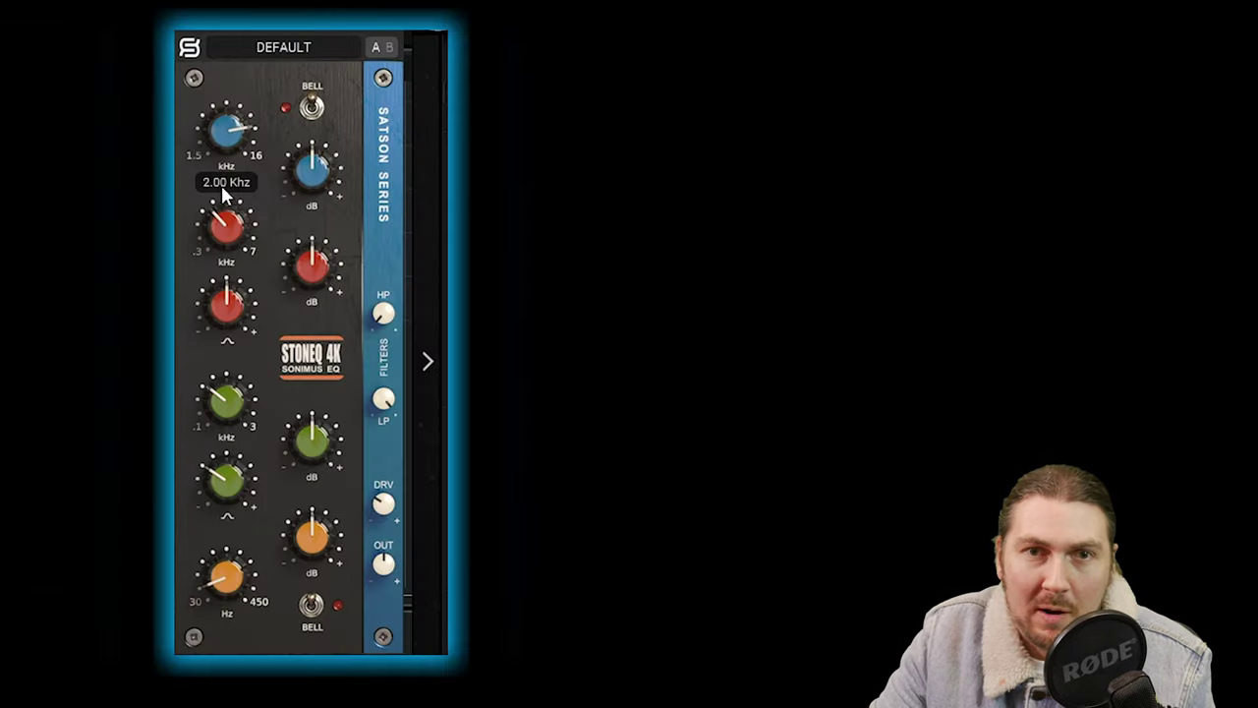
{"action": "double_click", "coordinate": [579, 103]}
Enter 3 kHz for the StonEQ 4K mid frequency and 9 dB on its red gain knob
{"action": "type", "text": "3.00 Khz"}
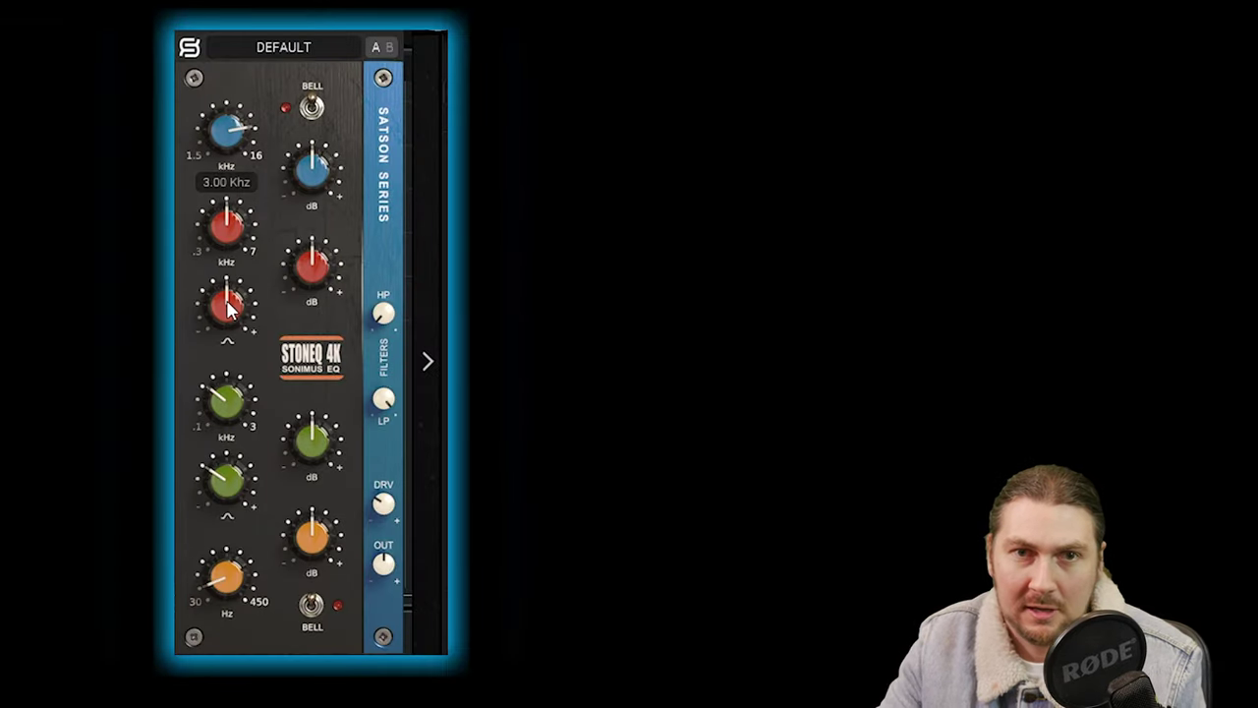
{"action": "mouse_move", "coordinate": [227, 307]}
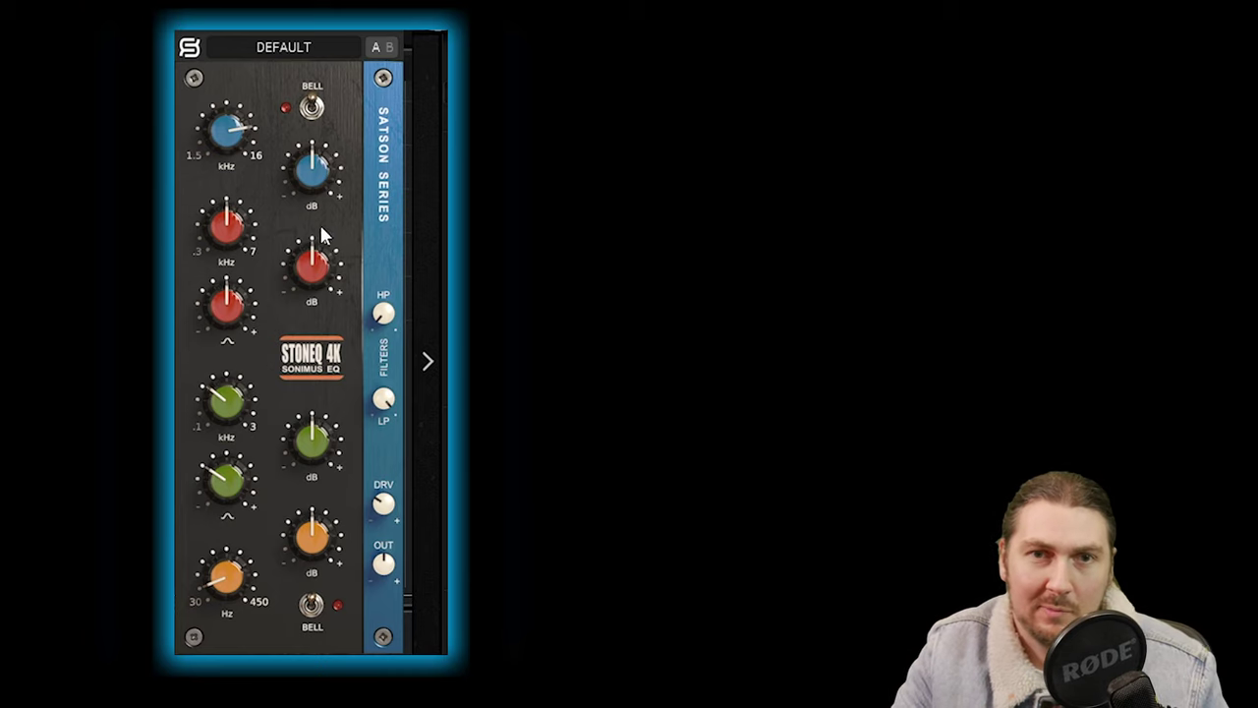
{"action": "mouse_move", "coordinate": [300, 281]}
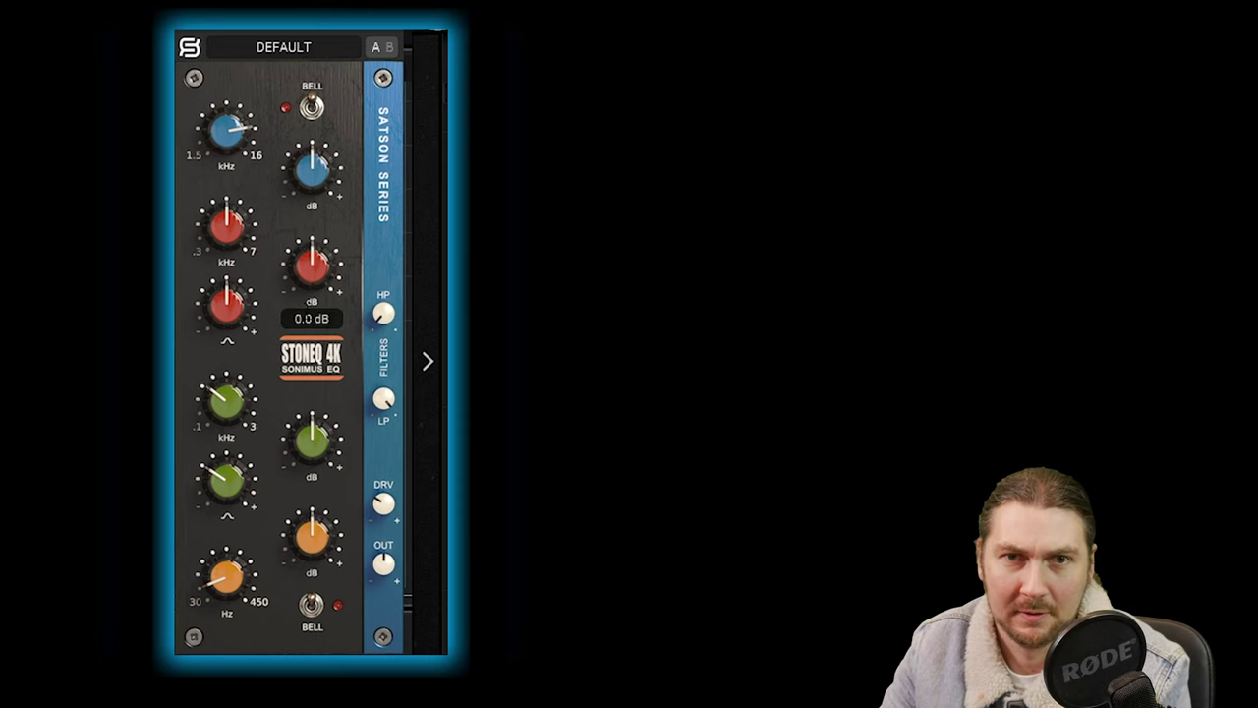
{"action": "double_click", "coordinate": [307, 321]}
{"action": "type", "text": "9"}
{"action": "key", "text": "Return"}
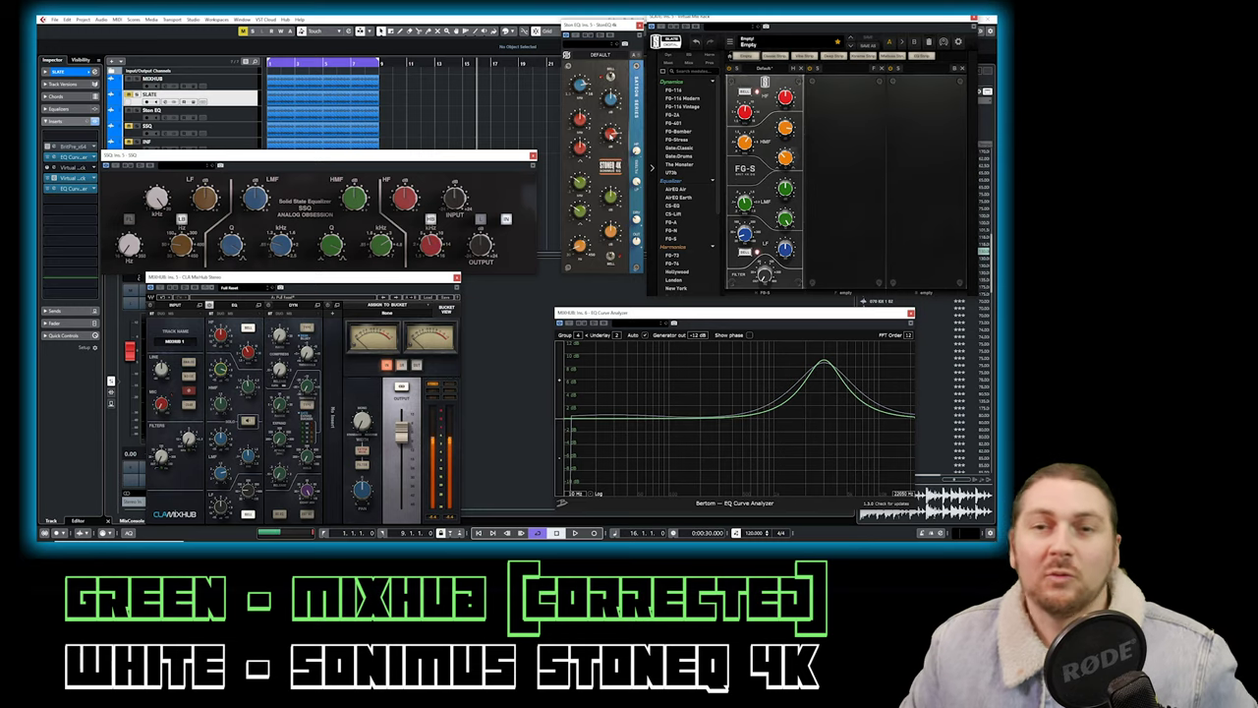
Trim the StonEQ red gain to about 9.0 dB and narrow its Q to 31 %
{"action": "left_click_drag", "start_coordinate": [610, 132], "coordinate": [611, 122]}
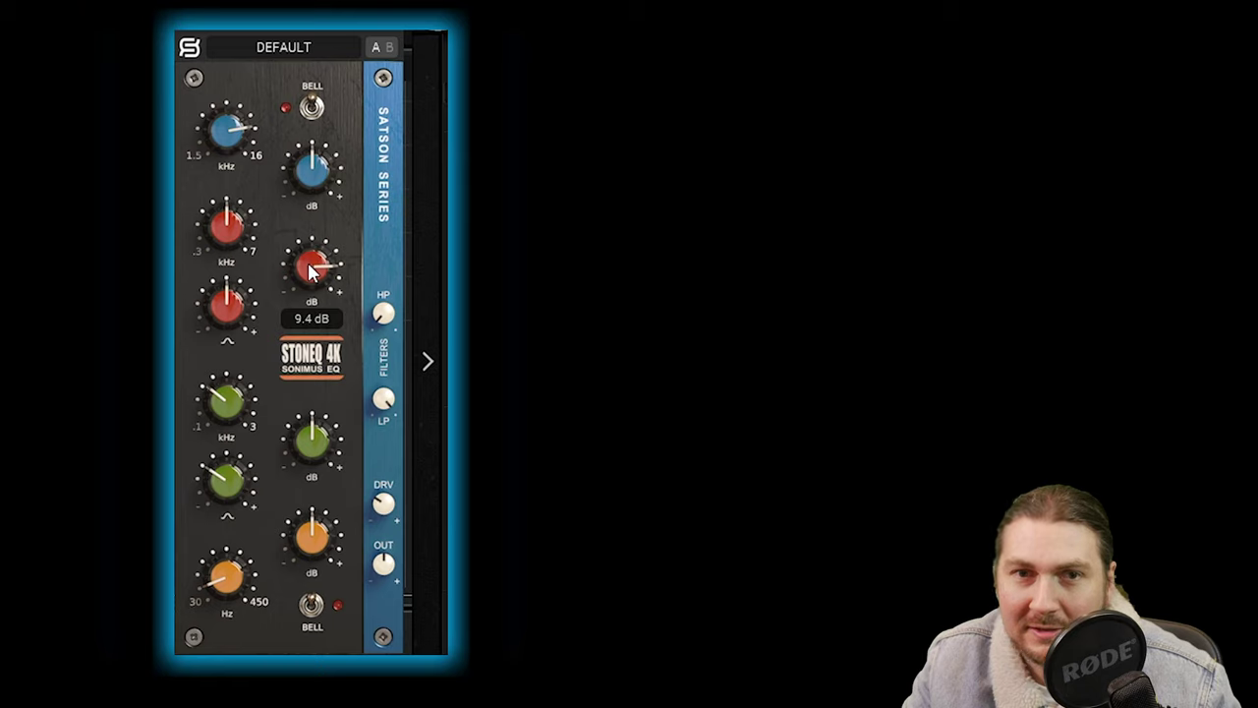
{"action": "left_click_drag", "start_coordinate": [248, 305], "coordinate": [234, 362]}
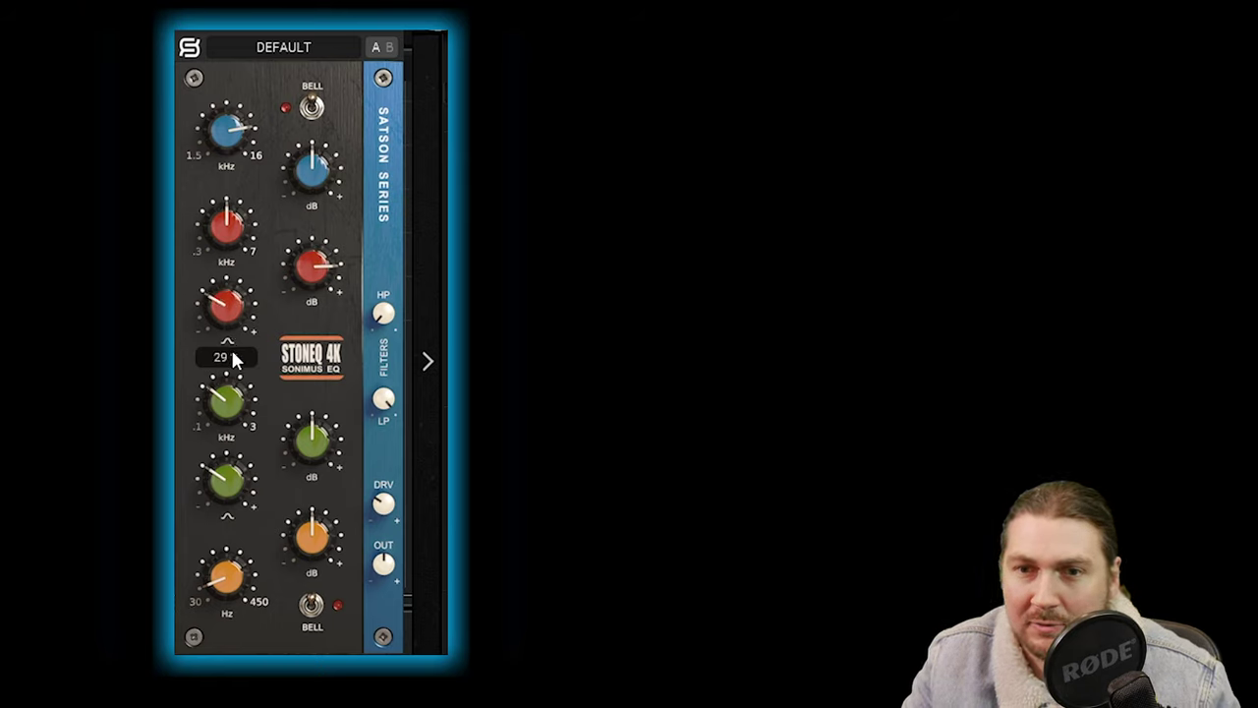
{"action": "left_click_drag", "start_coordinate": [315, 262], "coordinate": [313, 263]}
{"action": "left_click_drag", "start_coordinate": [219, 308], "coordinate": [219, 304]}
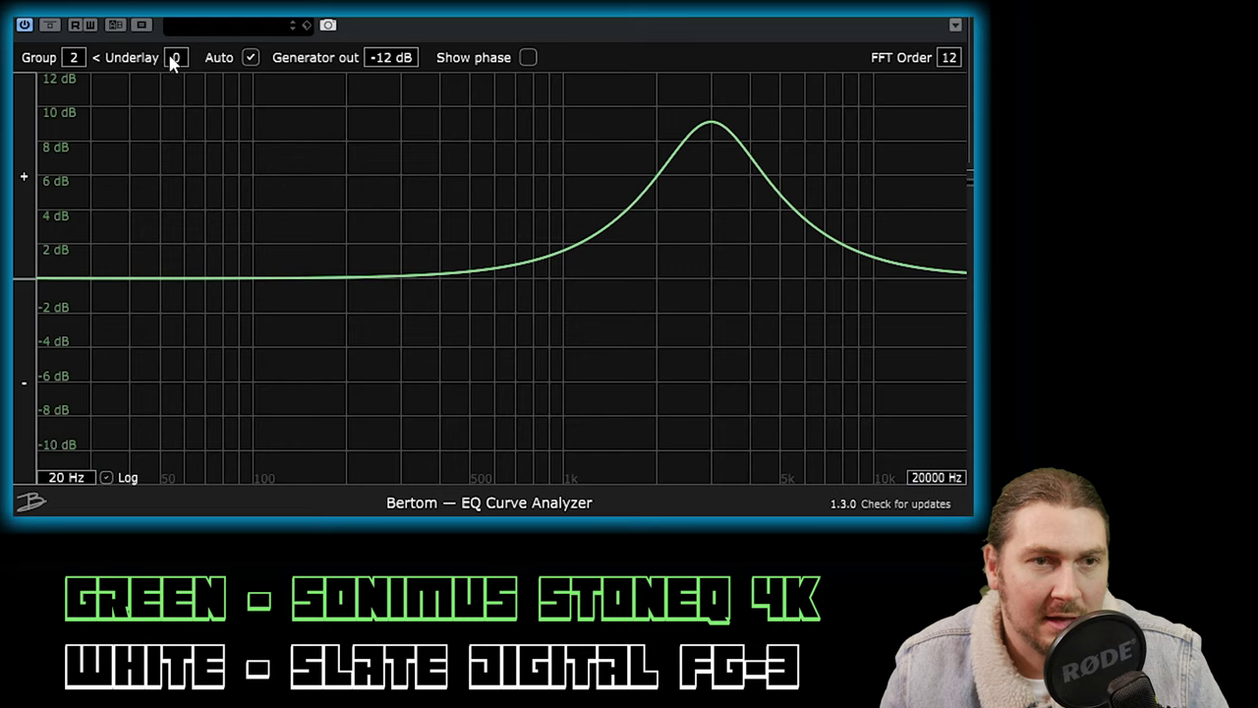
Change the Bertom analyzer's Underlay group number to overlay a stored curve underneath
{"action": "mouse_move", "coordinate": [175, 57]}
{"action": "left_mouse_down"}
{"action": "mouse_move", "coordinate": [175, 40]}
{"action": "mouse_move", "coordinate": [175, 52]}
{"action": "left_mouse_up"}
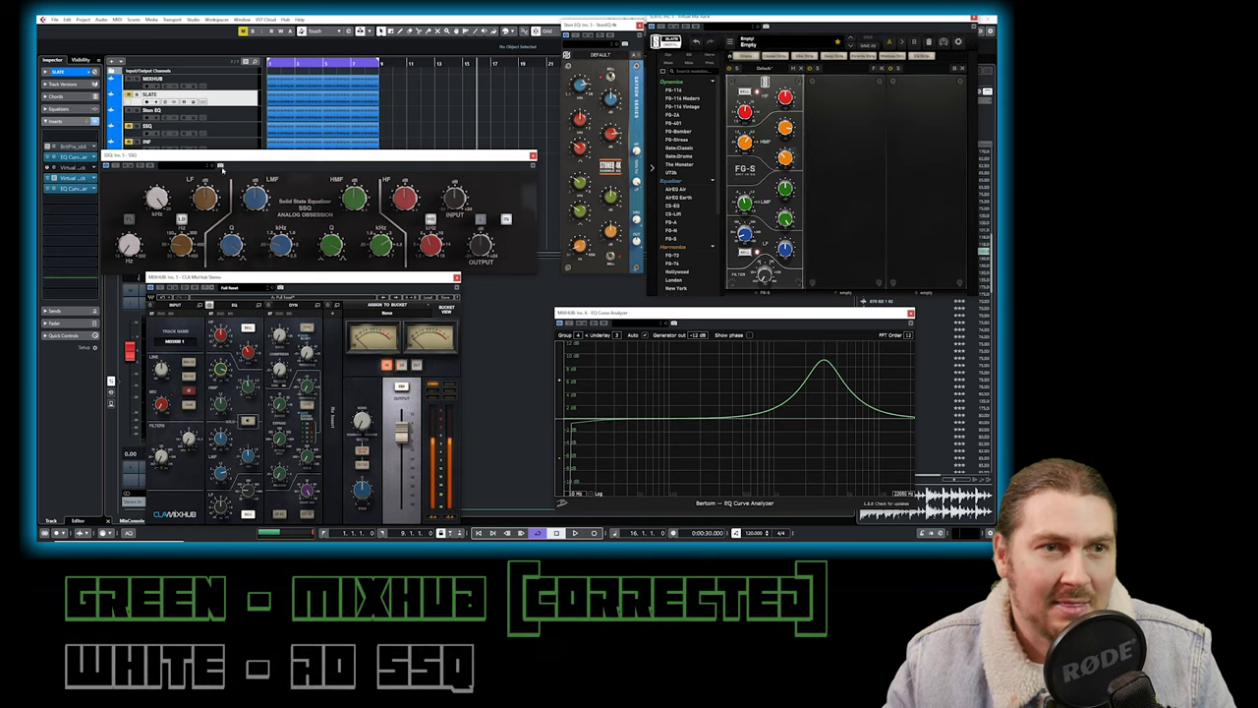
Move the SSQ window up and boost its green HMF dB knob to about 9 dB
{"action": "left_click_drag", "start_coordinate": [222, 169], "coordinate": [274, 139]}
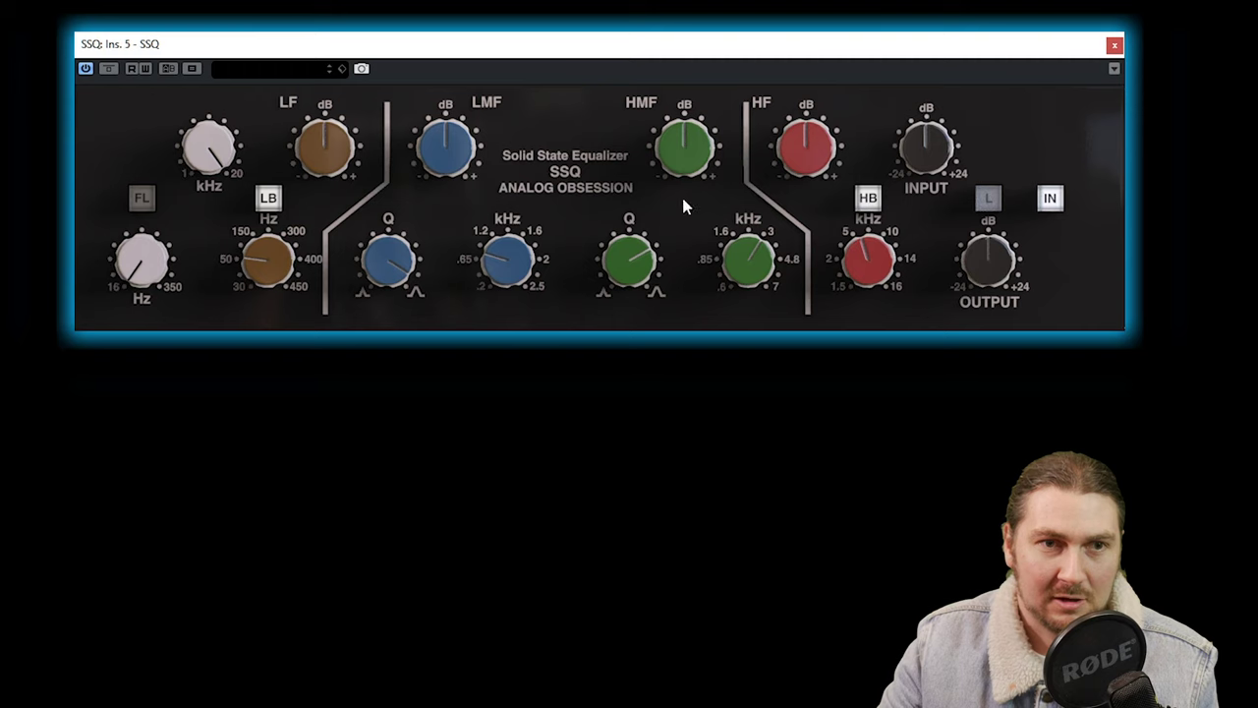
{"action": "left_click_drag", "start_coordinate": [679, 145], "coordinate": [685, 77]}
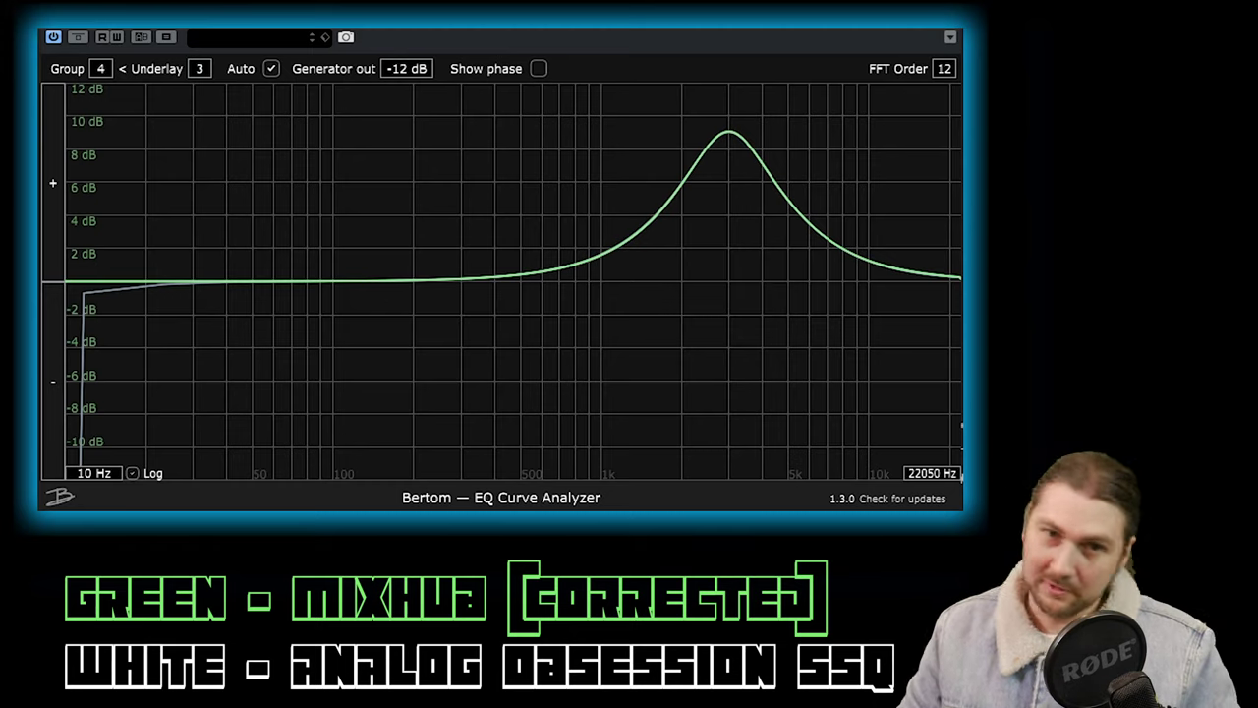
{"action": "mouse_move", "coordinate": [729, 134]}
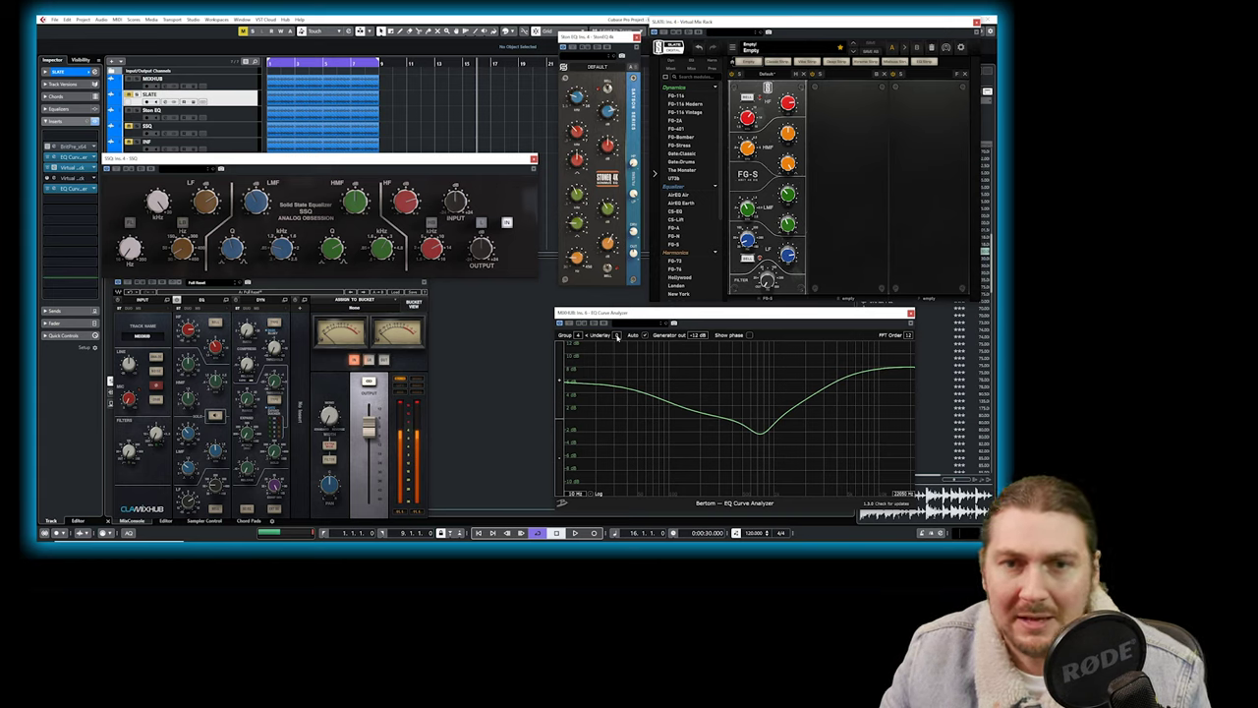
Set Underlay to 1 to overlay FG-S under MixHub, and raise the HF gain to +8.00 dB
{"action": "left_click", "coordinate": [616, 335]}
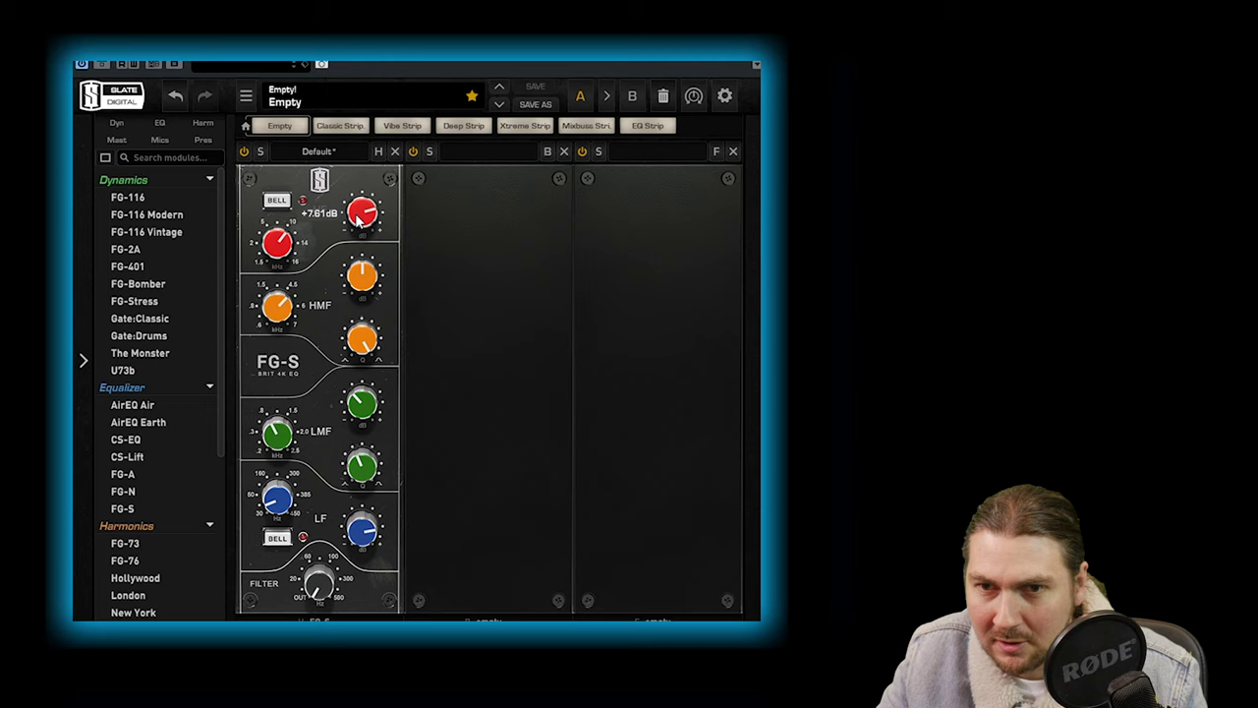
{"action": "left_click_drag", "start_coordinate": [358, 222], "coordinate": [359, 218]}
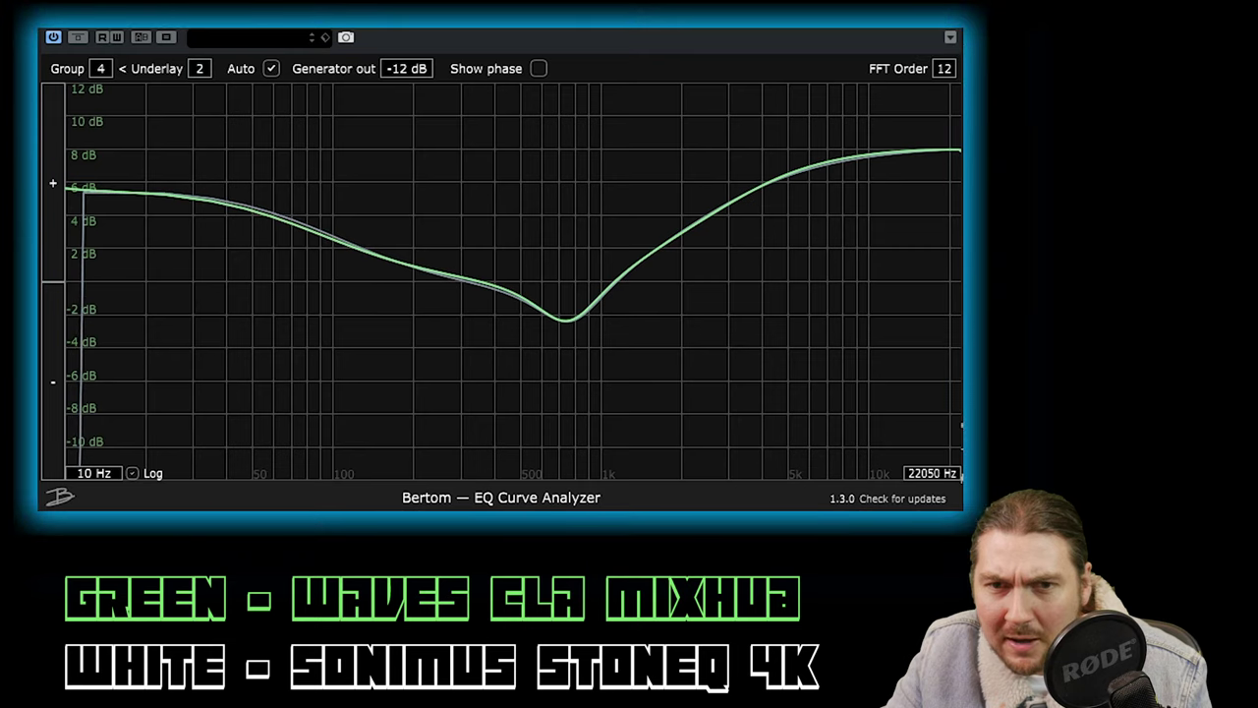
Compare the StoneEQ 4K curve with the MixHub curve in the analyzer at Underlay 2
{"action": "mouse_move", "coordinate": [556, 344]}
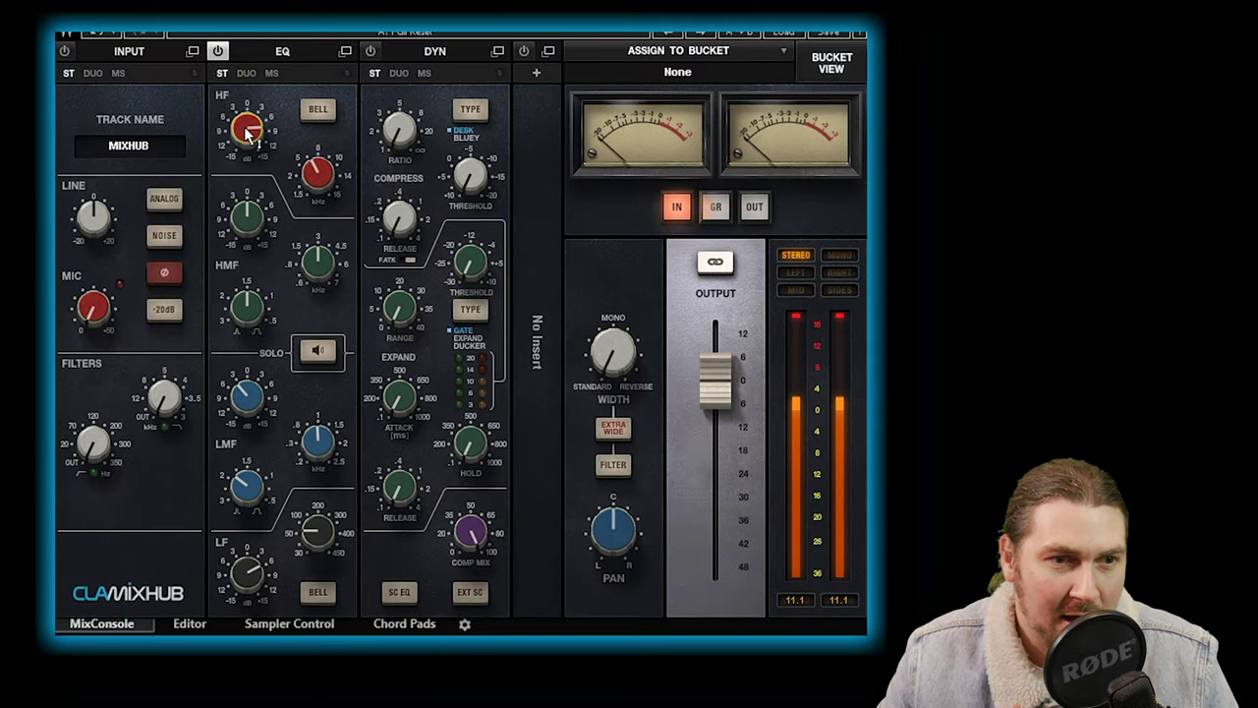
Set the CLA MixHub HF frequency knob to 6.32
{"action": "left_click_drag", "start_coordinate": [316, 174], "coordinate": [317, 172]}
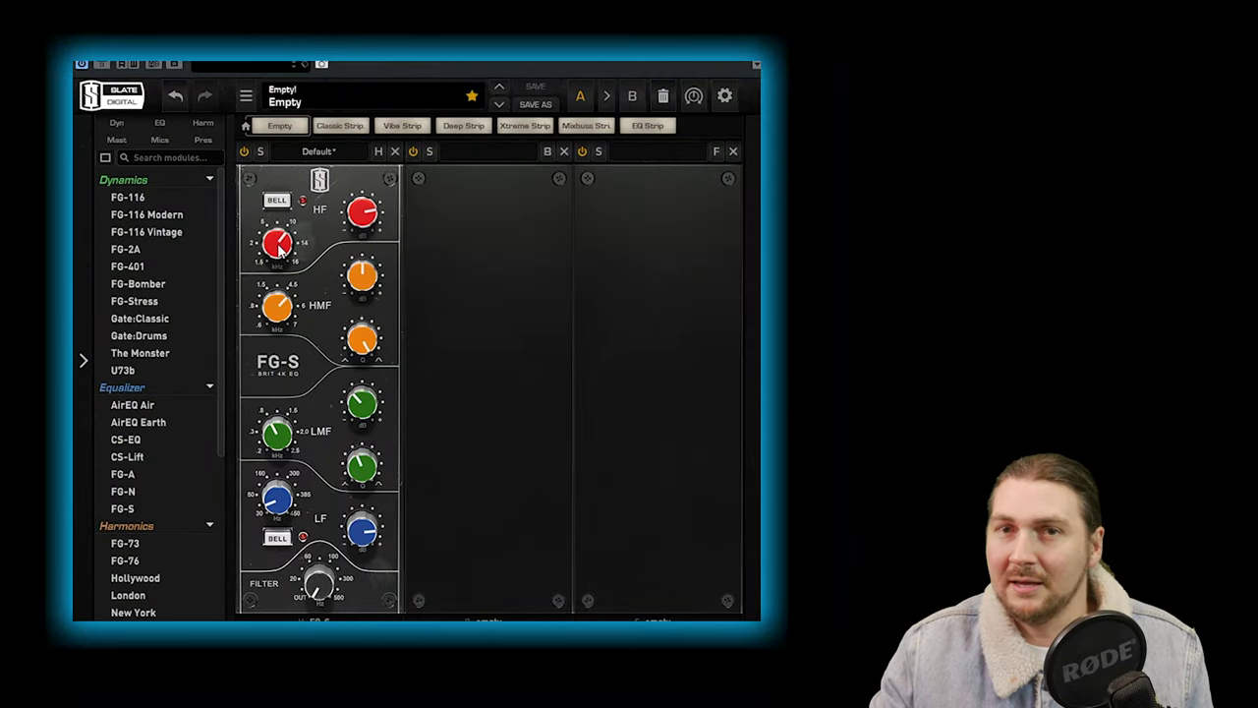
Retune the FG-S HF frequency, bring SSQ forward, and step the analyzer Underlay to 2, then 4
{"action": "left_click_drag", "start_coordinate": [280, 248], "coordinate": [279, 251]}
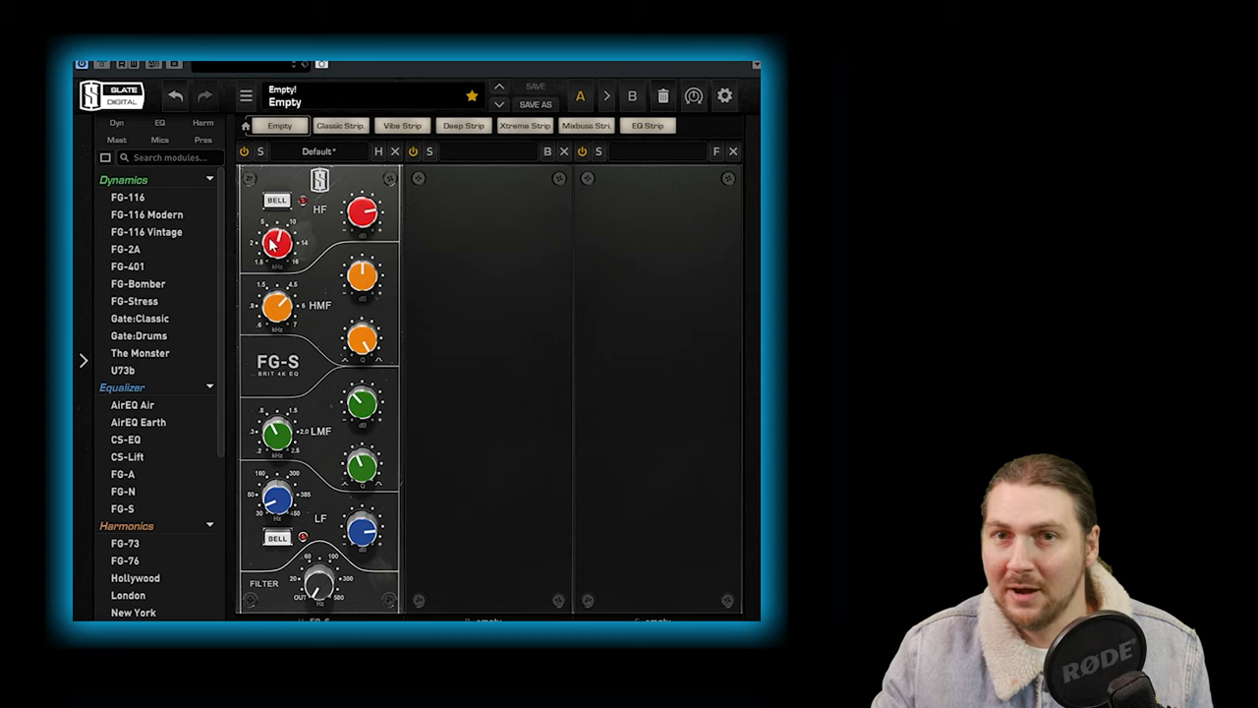
{"action": "left_click_drag", "start_coordinate": [274, 246], "coordinate": [264, 279]}
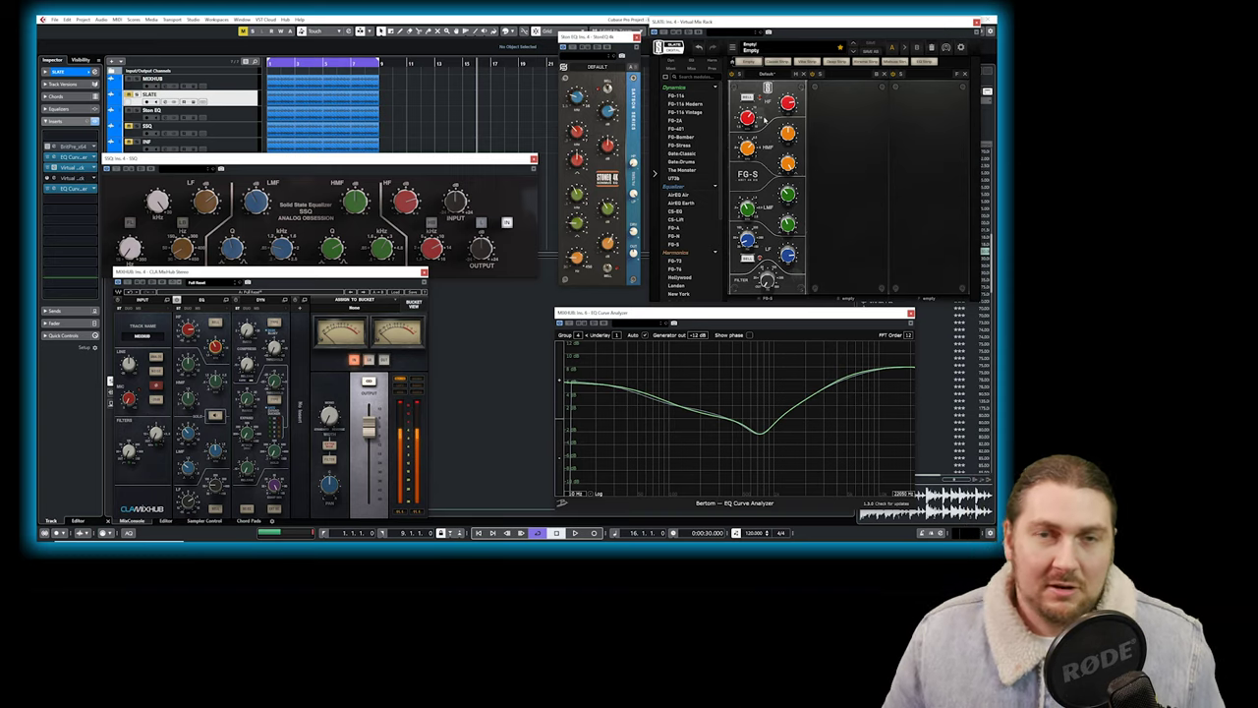
{"action": "left_click", "coordinate": [218, 161]}
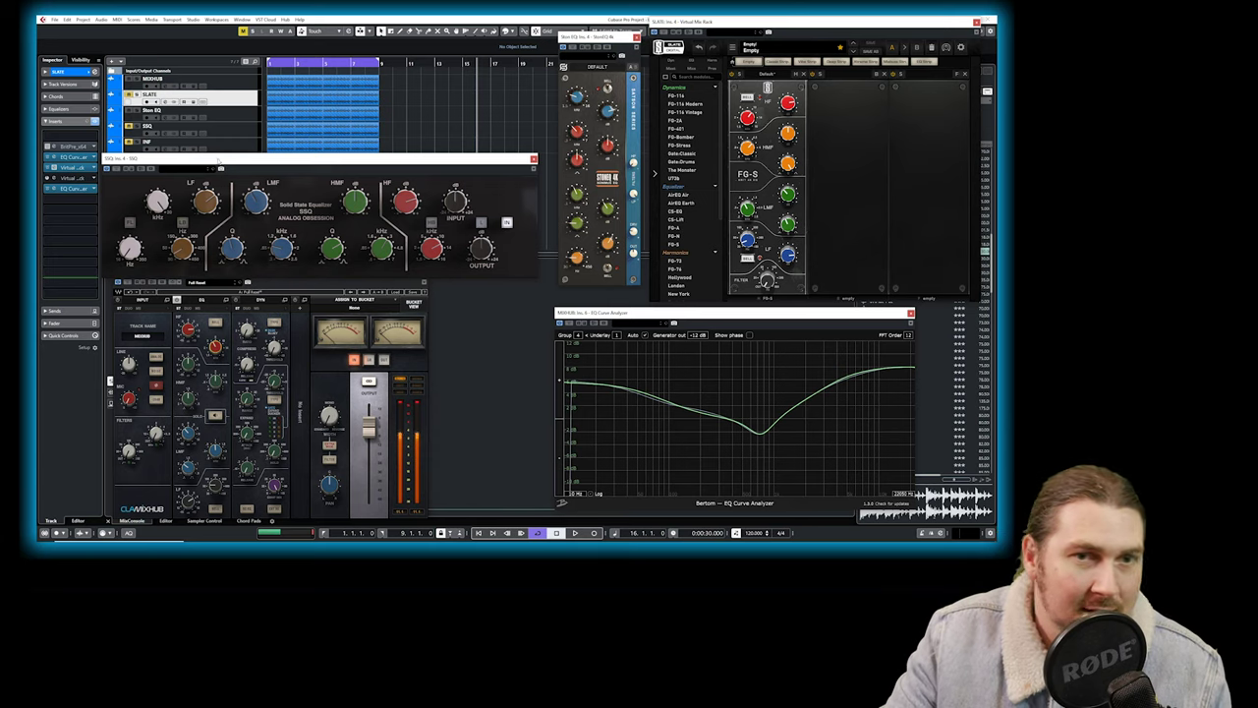
{"action": "left_click", "coordinate": [616, 335]}
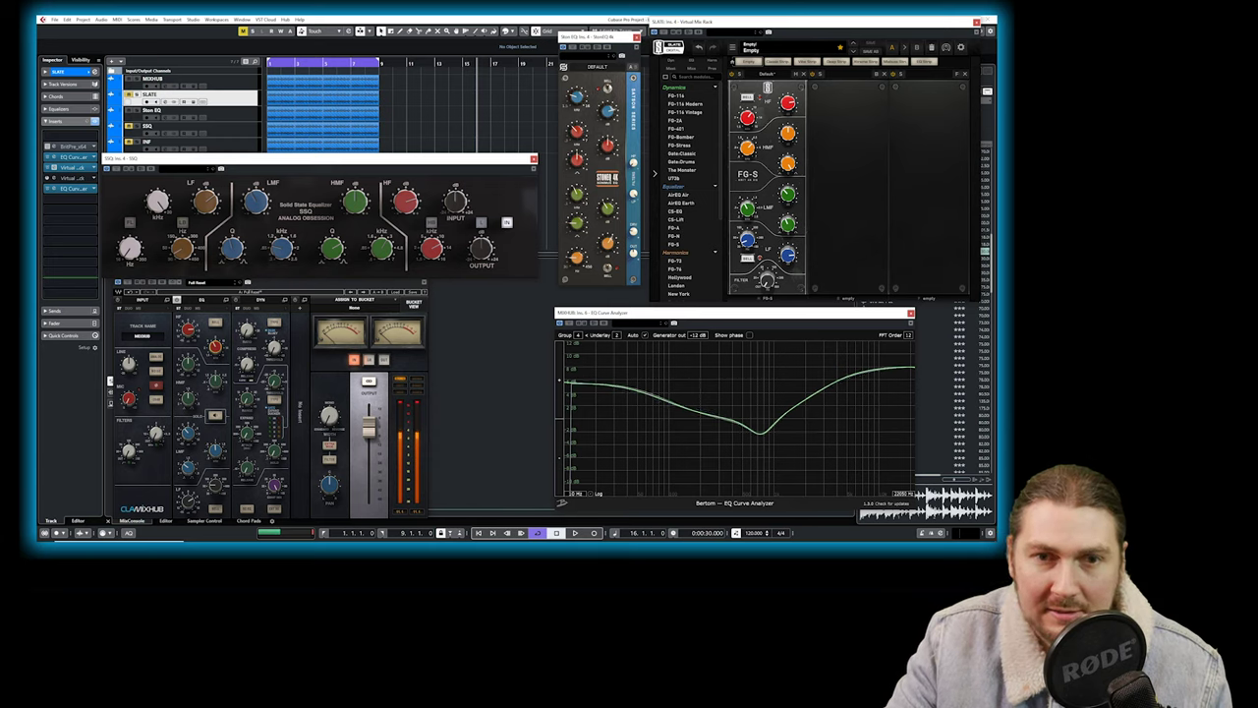
{"action": "left_click", "coordinate": [616, 335]}
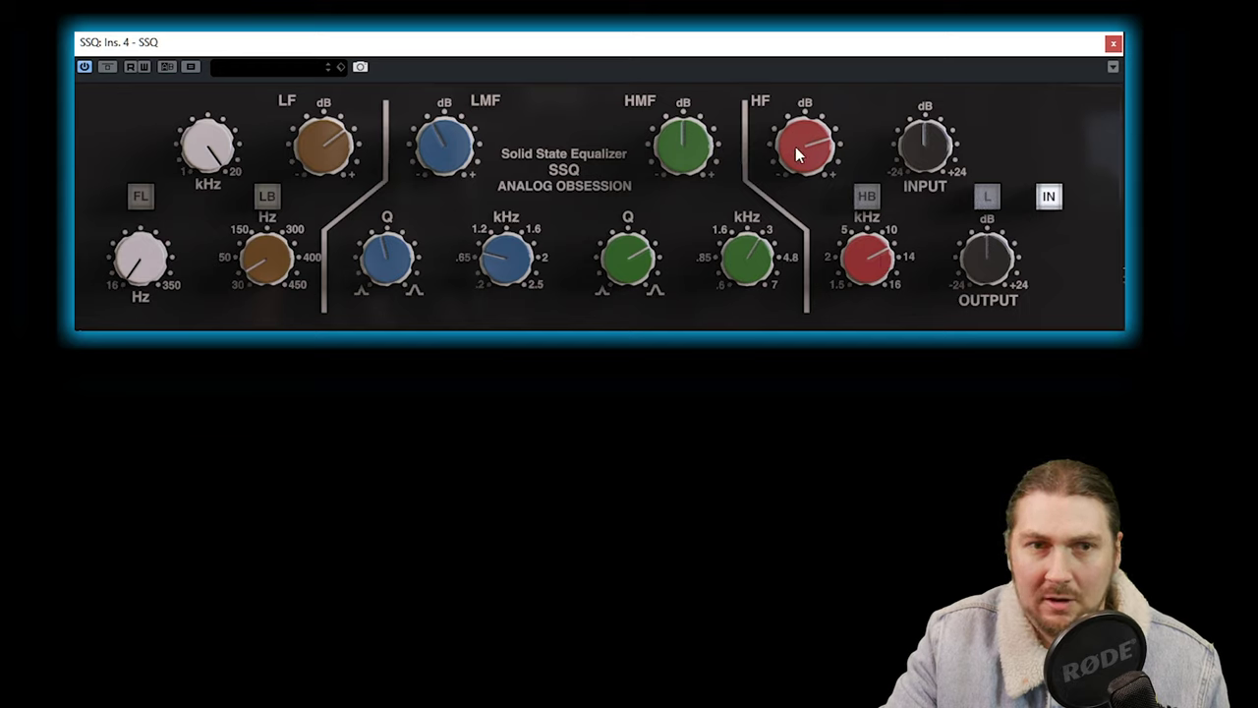
Boost the SSQ HF dB knob further toward the MixHub curve
{"action": "left_click_drag", "start_coordinate": [796, 147], "coordinate": [795, 127]}
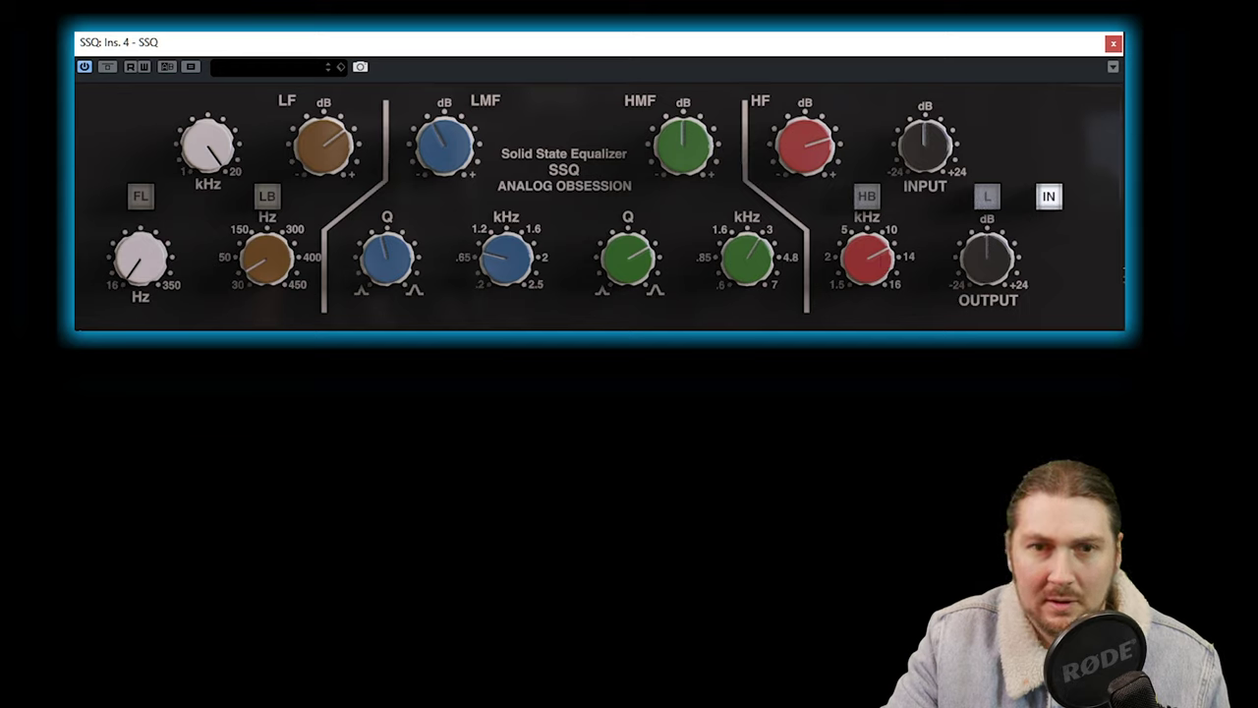
{"action": "right_click", "coordinate": [815, 142]}
{"action": "key", "text": "Escape"}
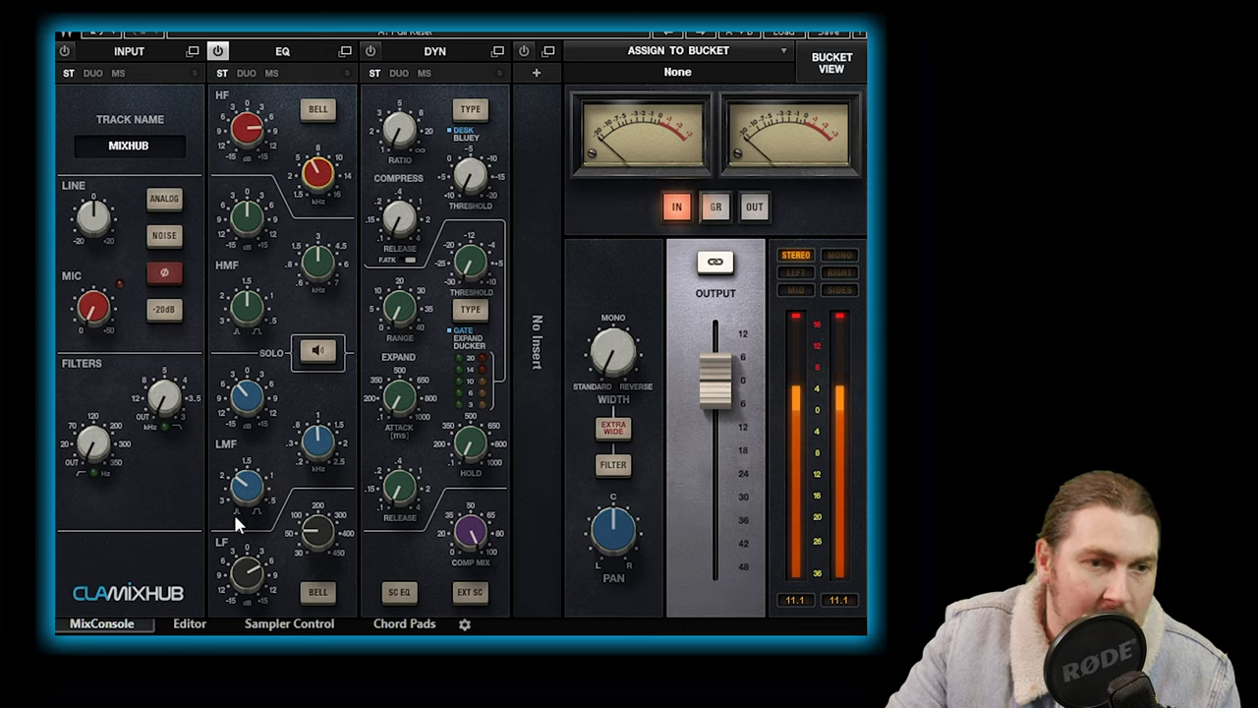
Raise the FG-S green LMF frequency from 0.66 to 0.78 kHz
{"action": "mouse_move", "coordinate": [321, 442]}
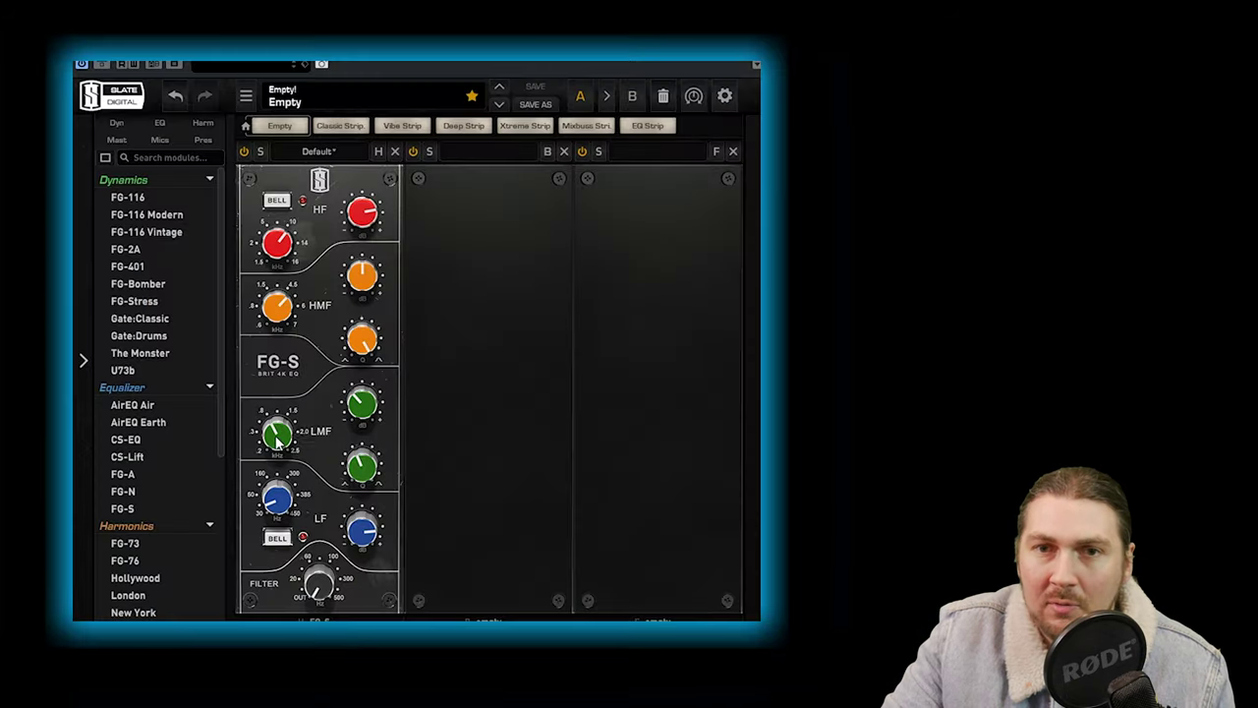
{"action": "mouse_move", "coordinate": [278, 439]}
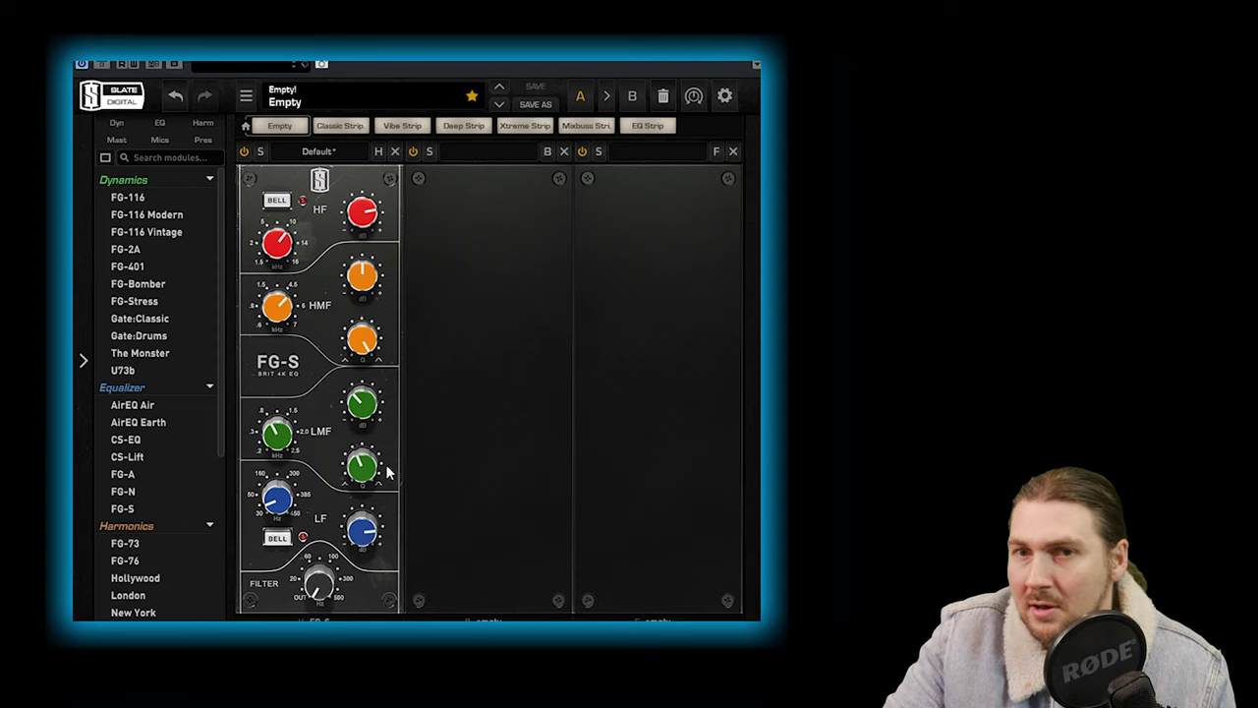
{"action": "mouse_move", "coordinate": [371, 478]}
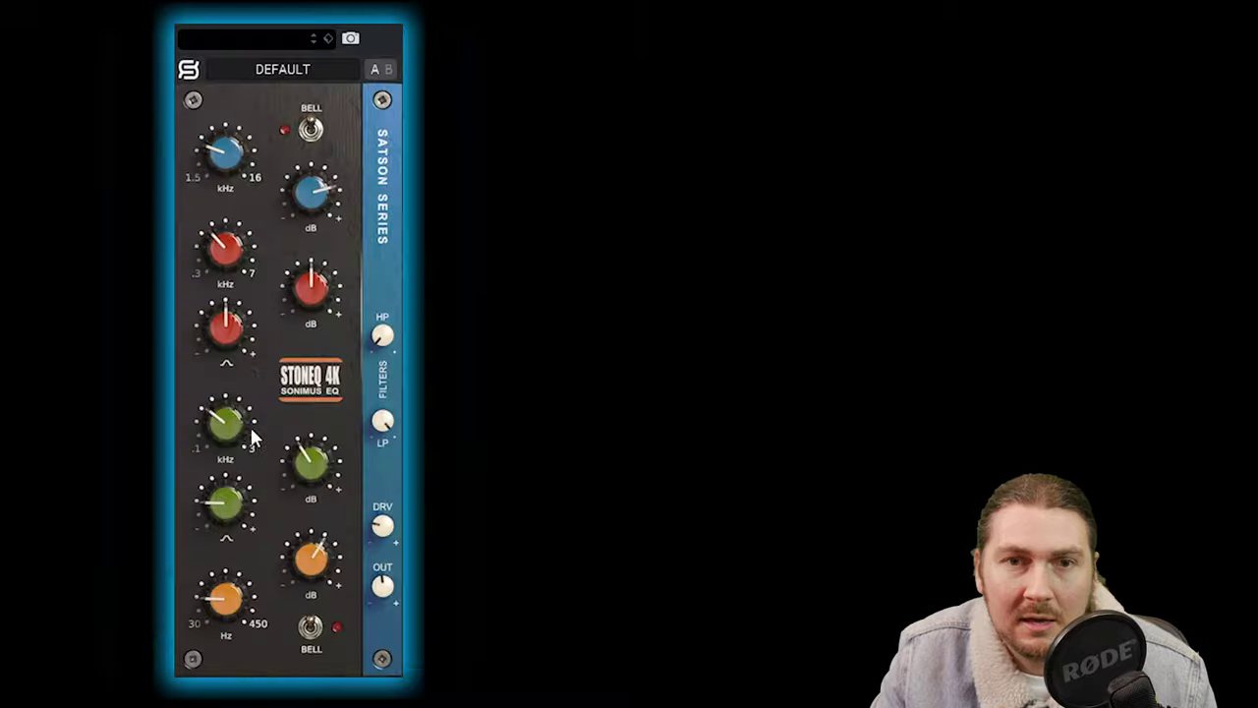
{"action": "left_click_drag", "start_coordinate": [251, 432], "coordinate": [238, 403]}
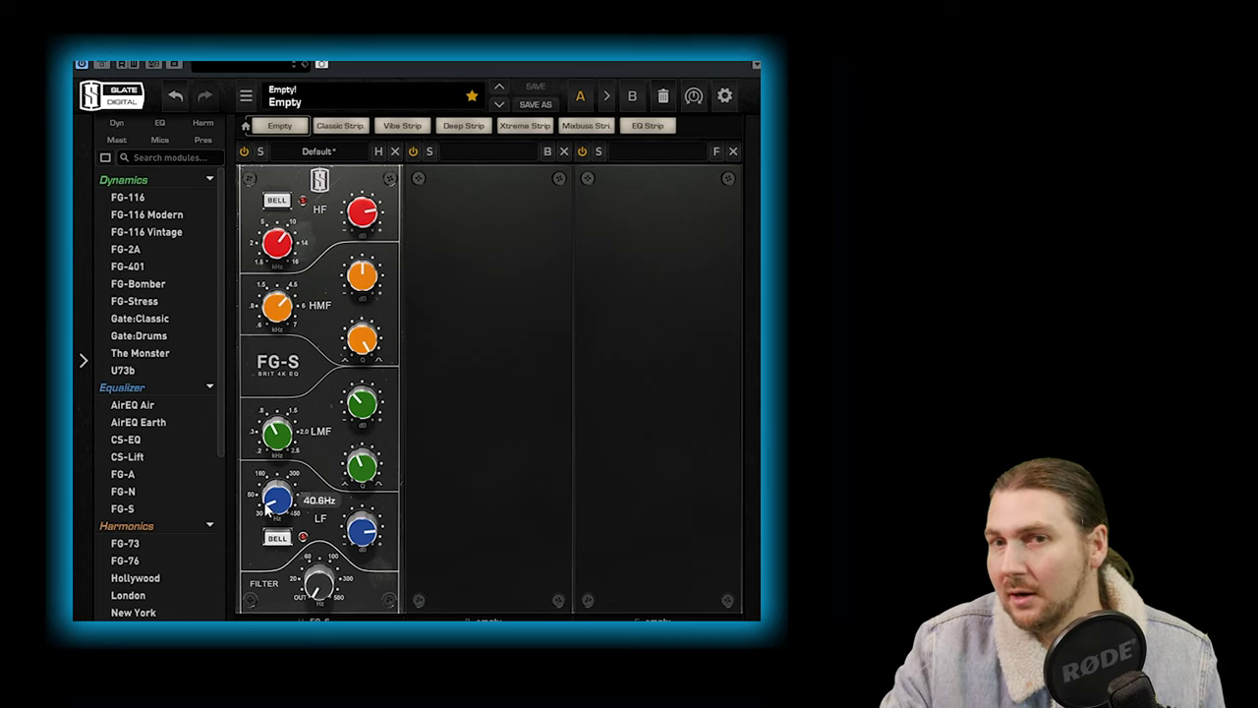
{"action": "mouse_move", "coordinate": [362, 537]}
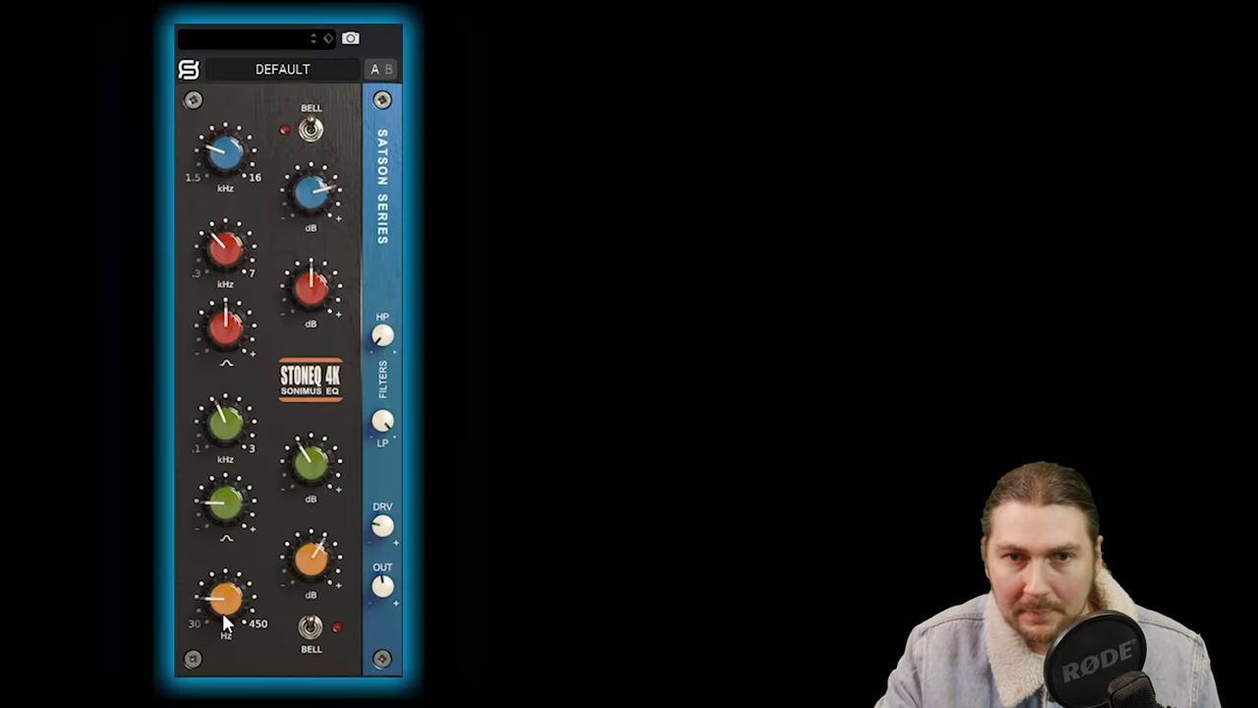
Lower the StoneEQ 4K orange low-band frequency to roughly 40 Hz
{"action": "mouse_move", "coordinate": [217, 606]}
{"action": "mouse_move", "coordinate": [216, 607]}
{"action": "left_mouse_down"}
{"action": "mouse_move", "coordinate": [215, 584]}
{"action": "mouse_move", "coordinate": [202, 598]}
{"action": "left_mouse_up"}
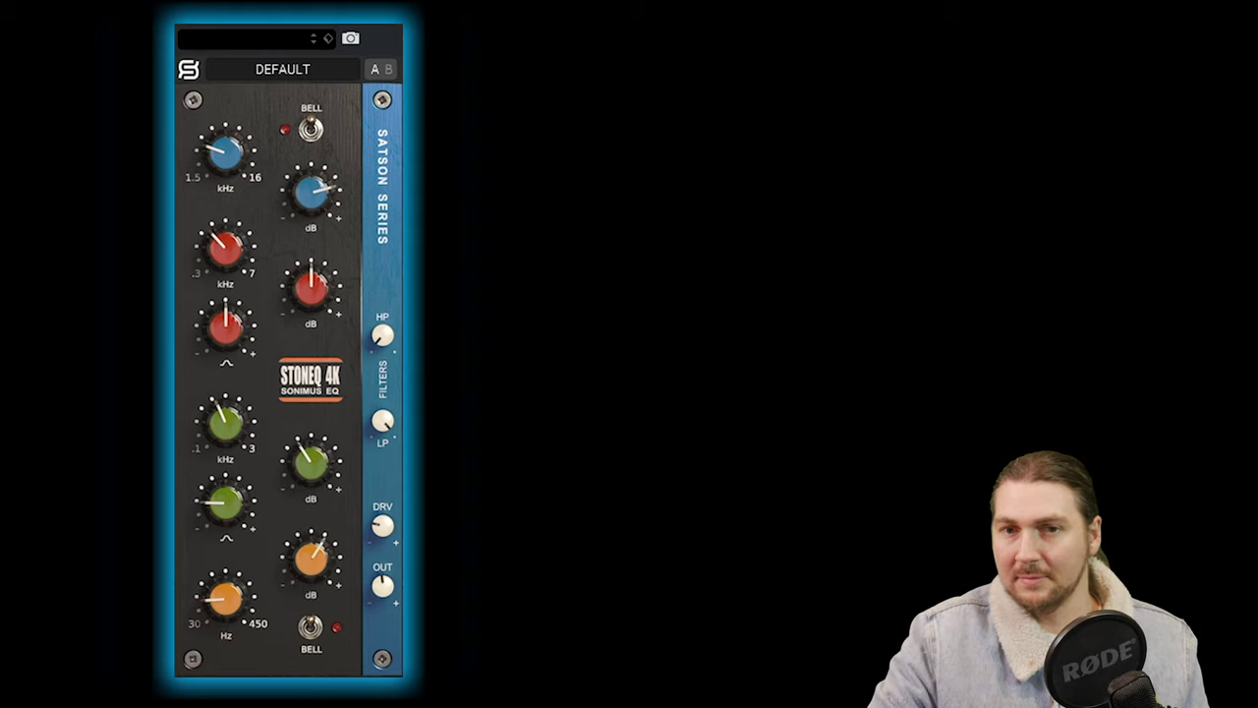
{"action": "scroll", "coordinate": [218, 610], "scroll_direction": "down", "scroll_amount": 6}
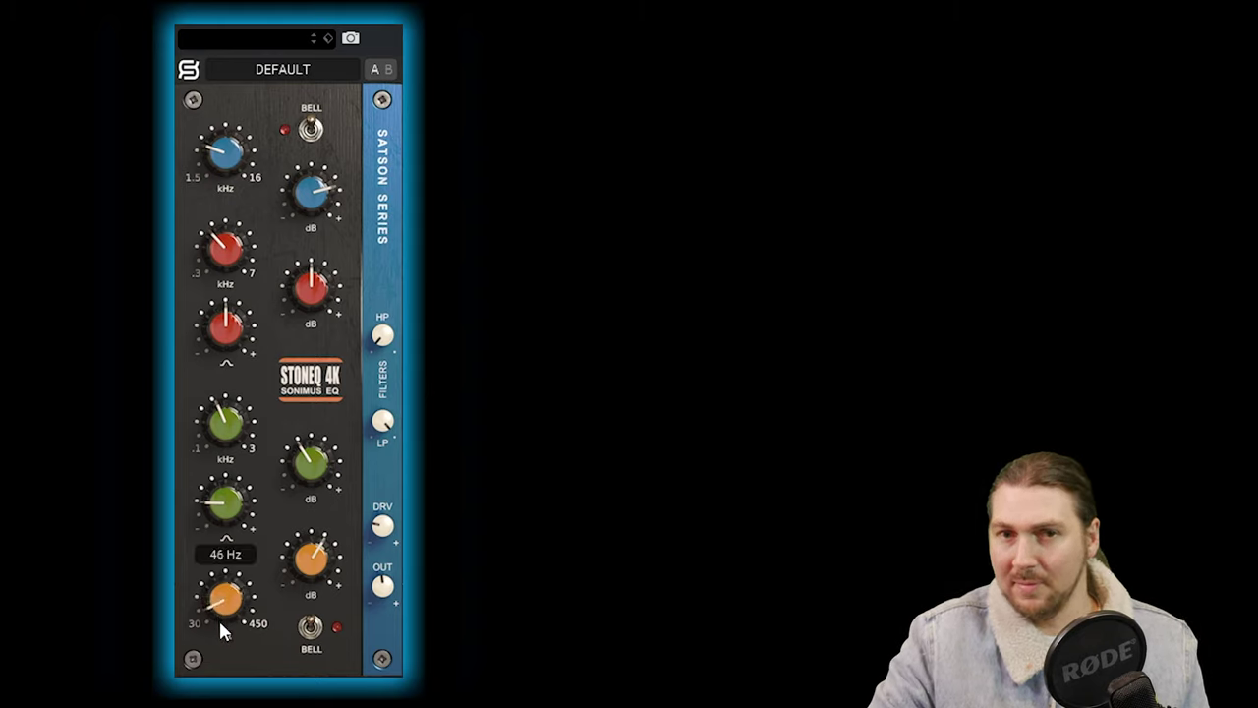
{"action": "scroll", "coordinate": [219, 626], "scroll_direction": "up", "scroll_amount": 1}
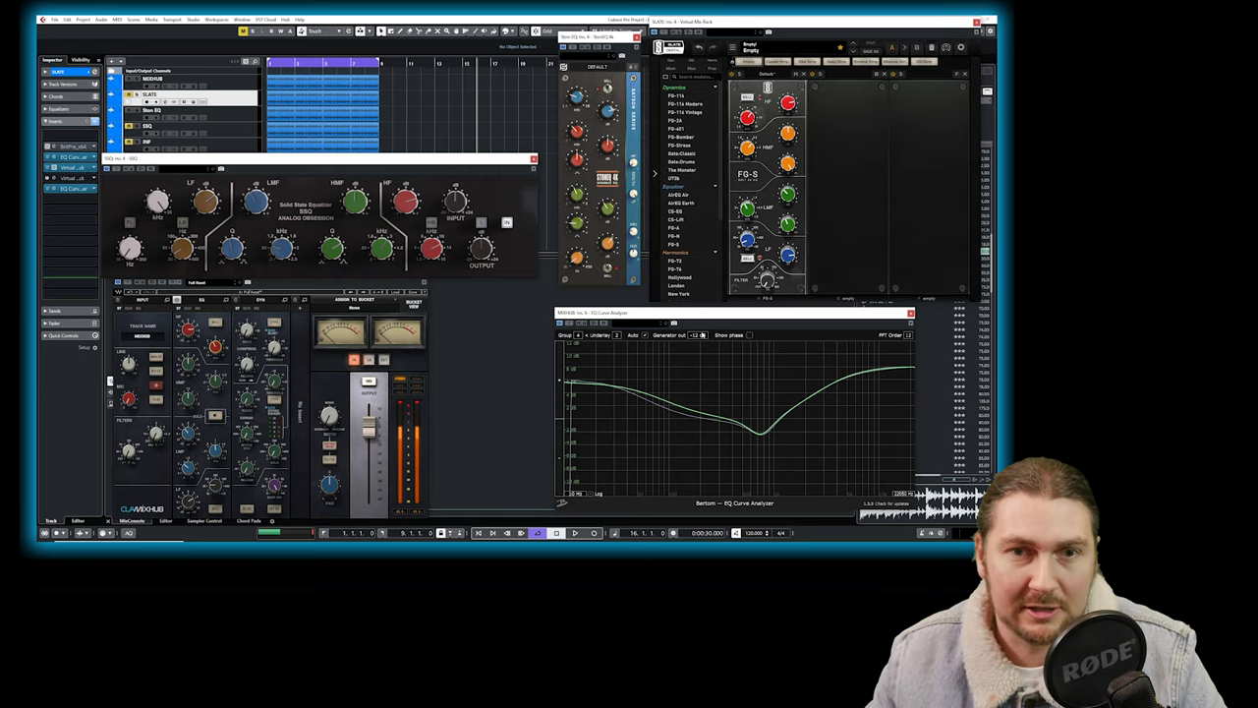
Raise the StoneEQ low band from 50 Hz to 64 Hz, then select the INF track
{"action": "left_click_drag", "start_coordinate": [579, 258], "coordinate": [580, 254]}
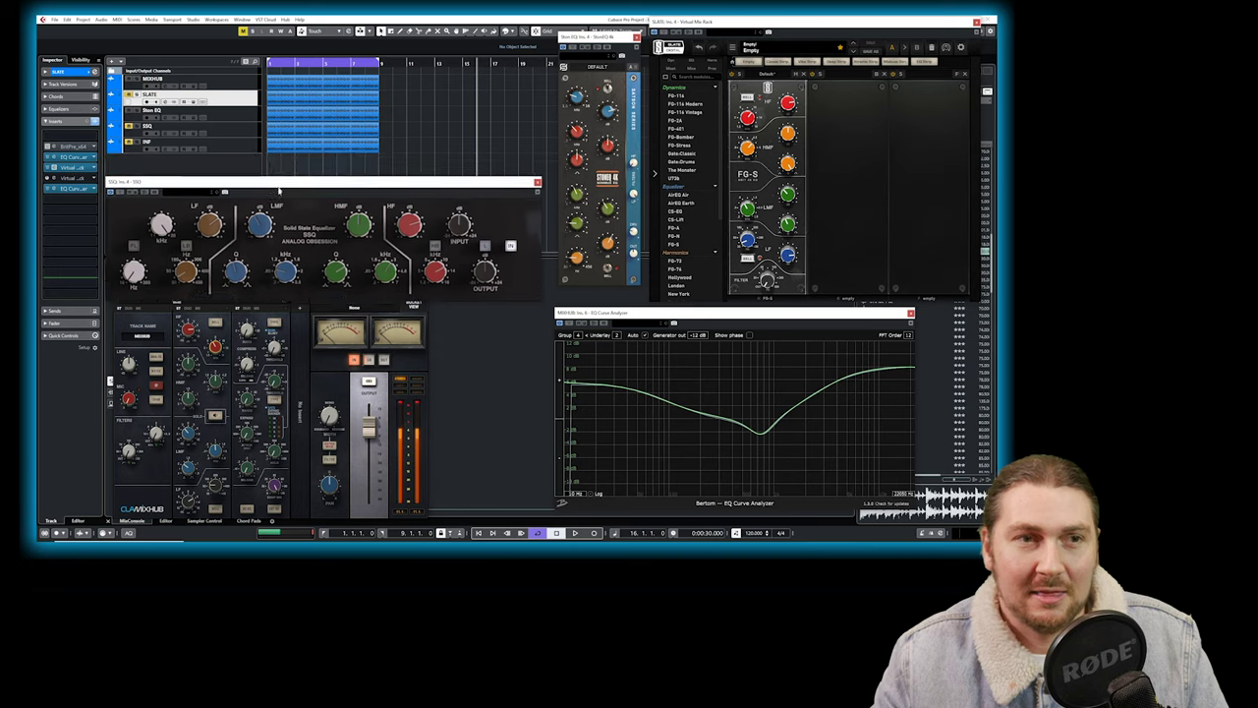
{"action": "left_click", "coordinate": [157, 145]}
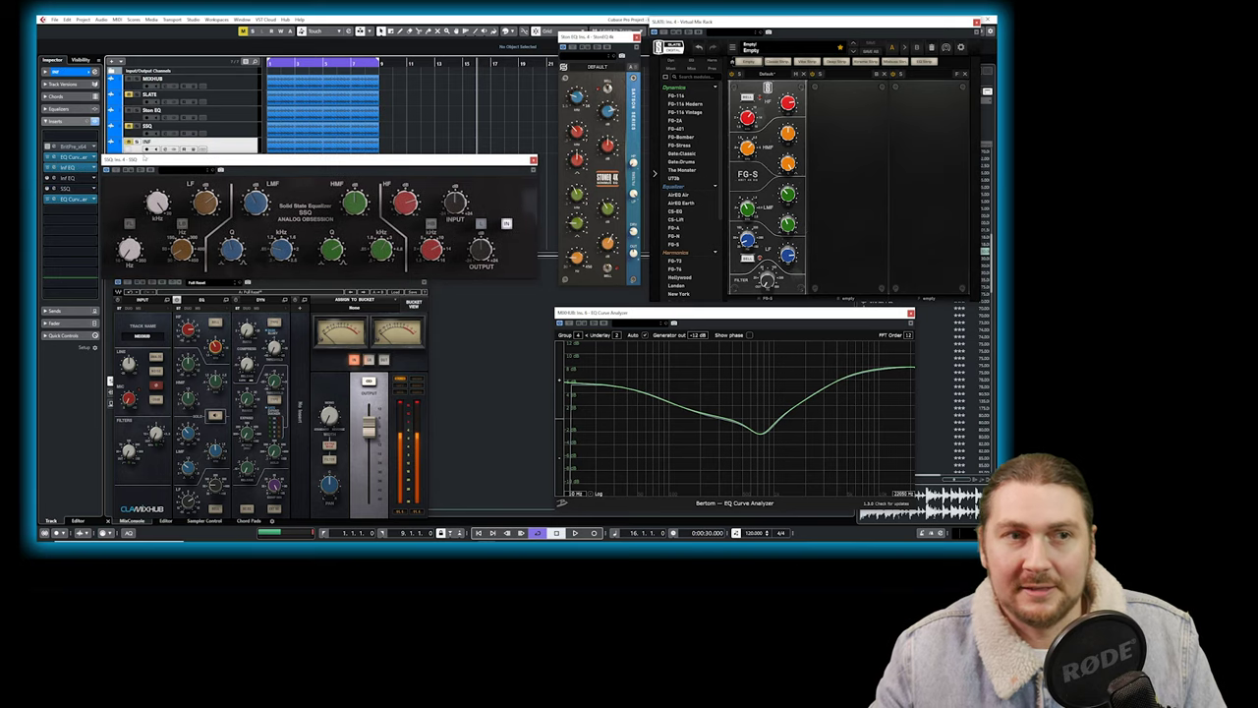
Open Infinity EQ on the INF track and position it beside the EQ Curve Analyzer
{"action": "left_click", "coordinate": [72, 167]}
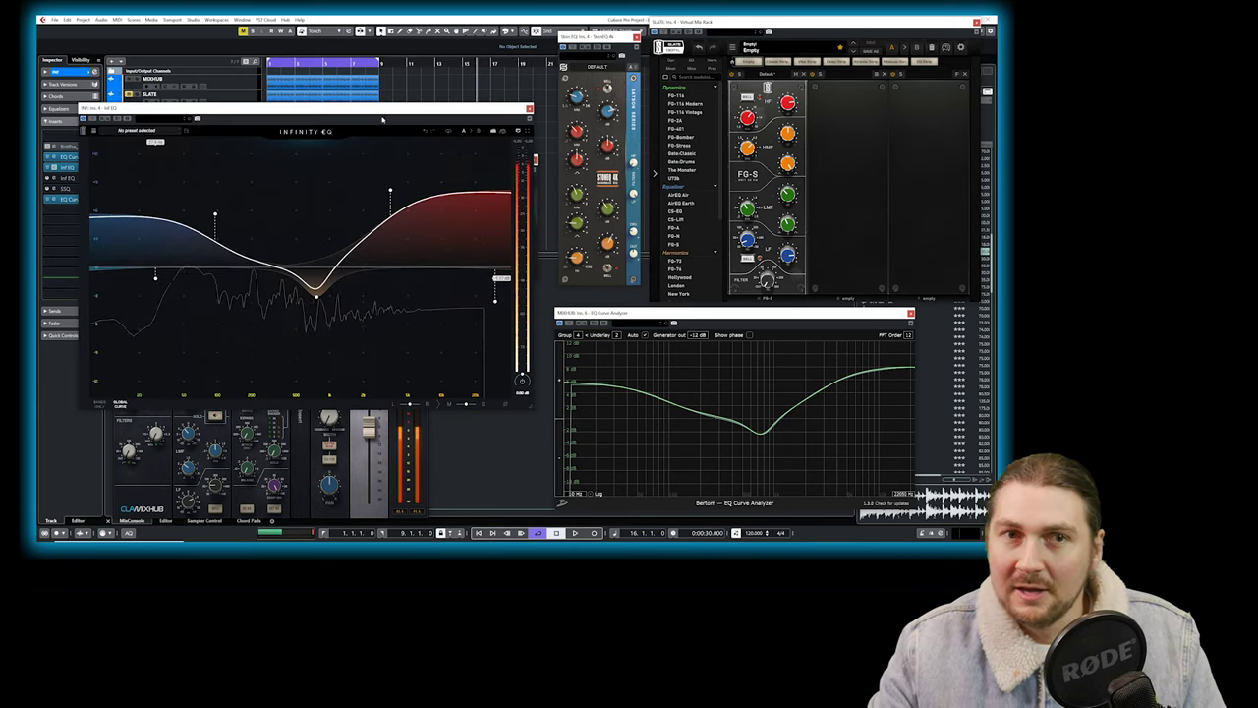
{"action": "left_click_drag", "start_coordinate": [391, 113], "coordinate": [573, 103]}
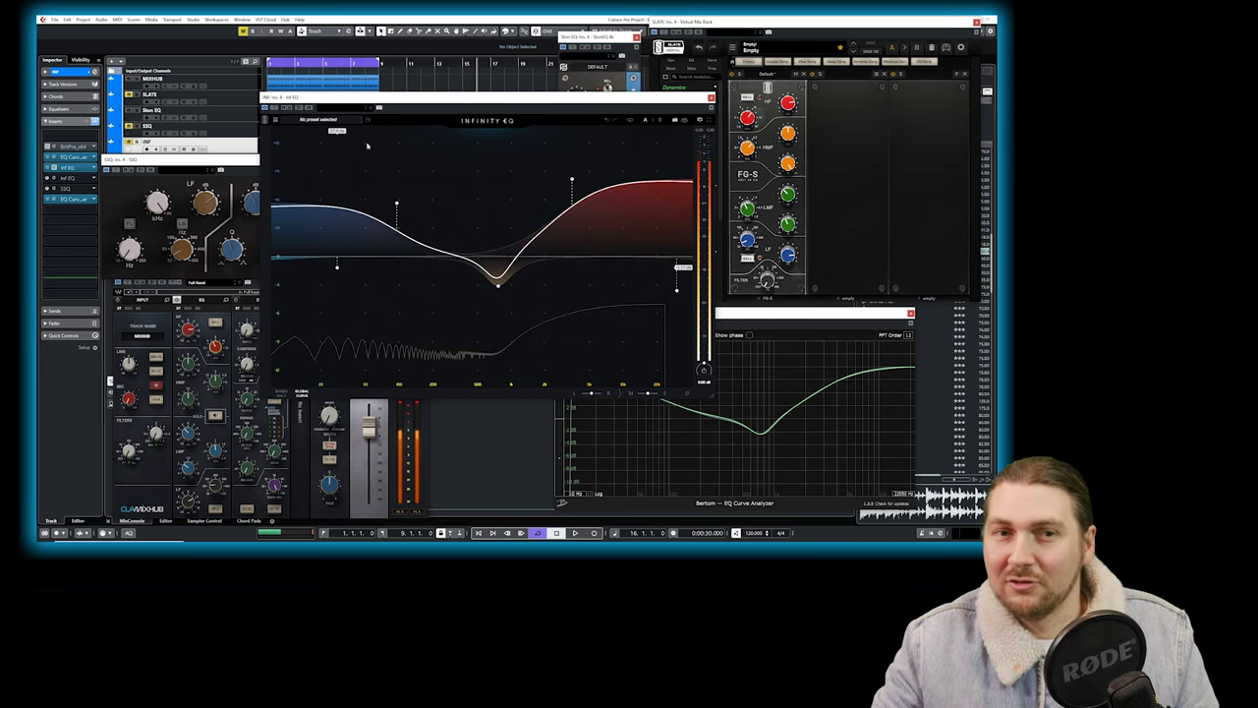
{"action": "left_click_drag", "start_coordinate": [491, 102], "coordinate": [350, 107]}
{"action": "left_click", "coordinate": [598, 337]}
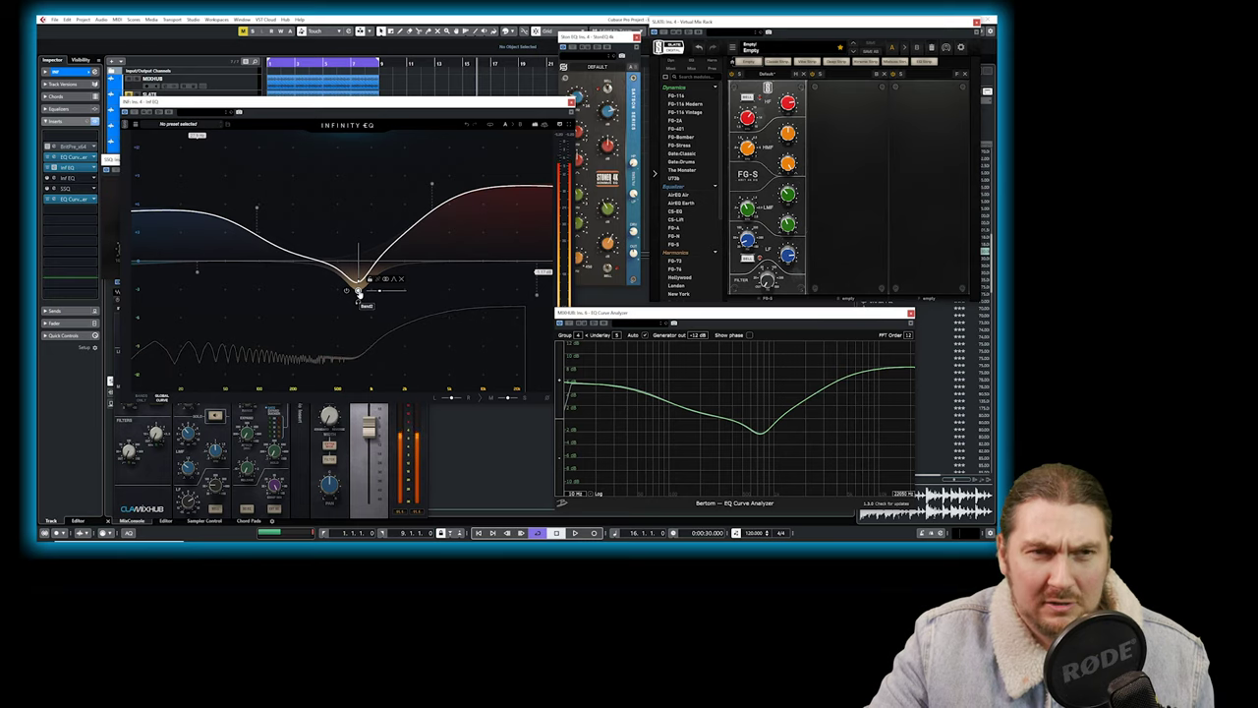
{"action": "scroll", "coordinate": [432, 184], "scroll_direction": "up", "scroll_amount": 2}
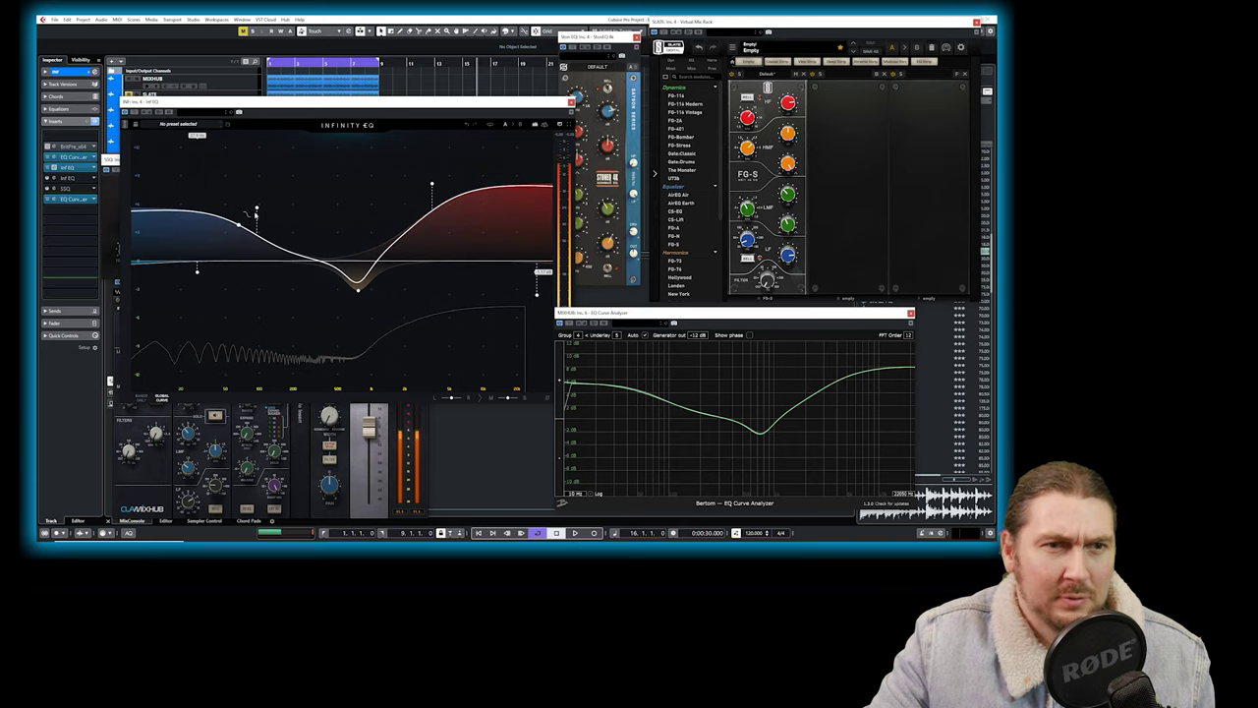
Close the Infinity EQ and SSQ windows, select MIXHUB, and play from the start
{"action": "left_click", "coordinate": [572, 102]}
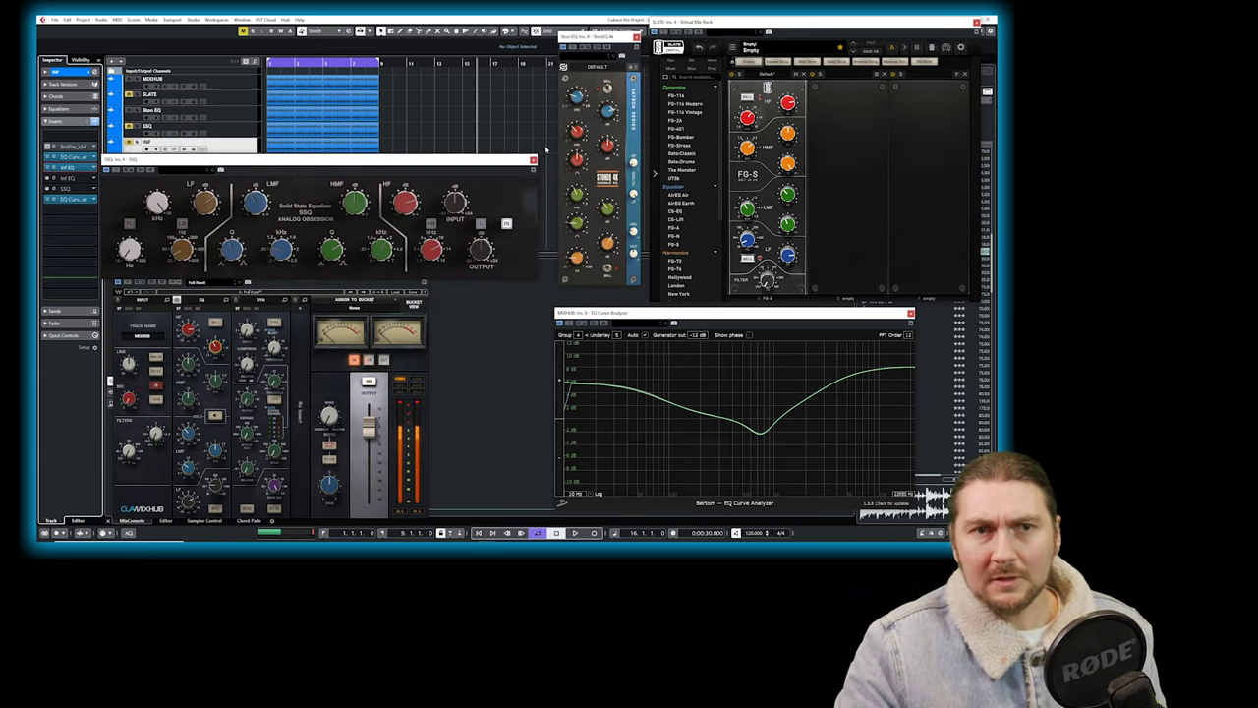
{"action": "key", "text": "space"}
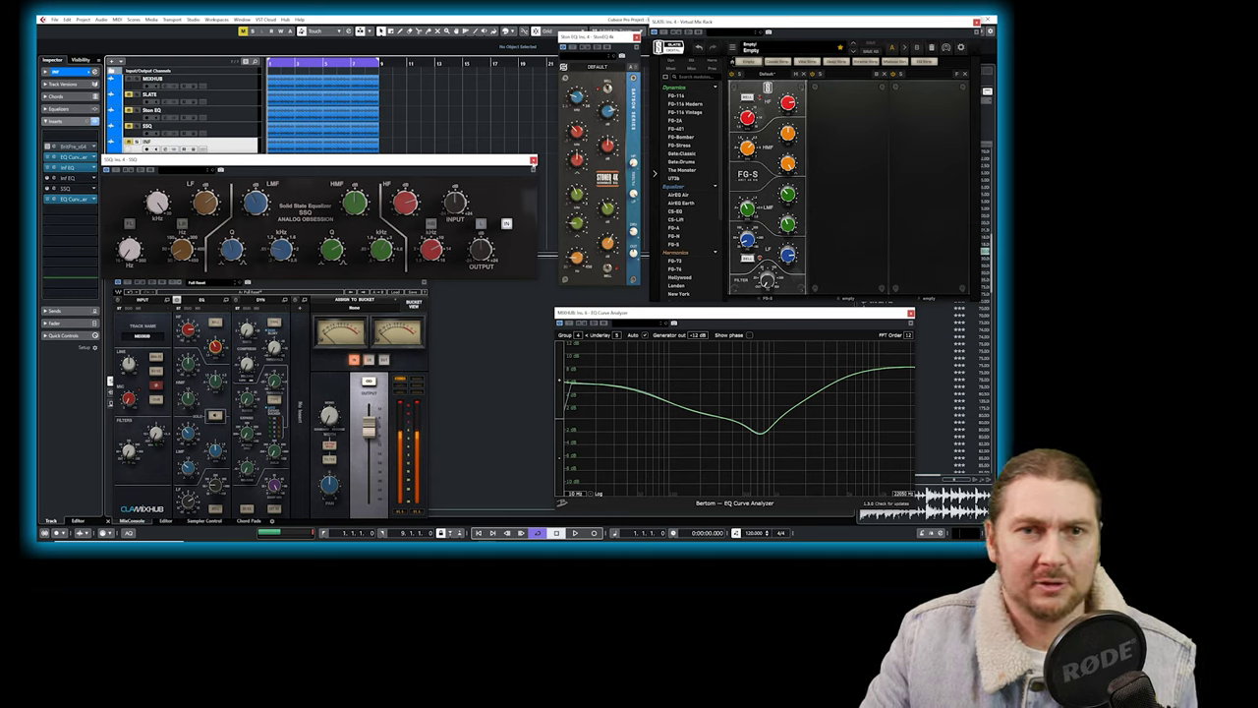
{"action": "left_click", "coordinate": [533, 160]}
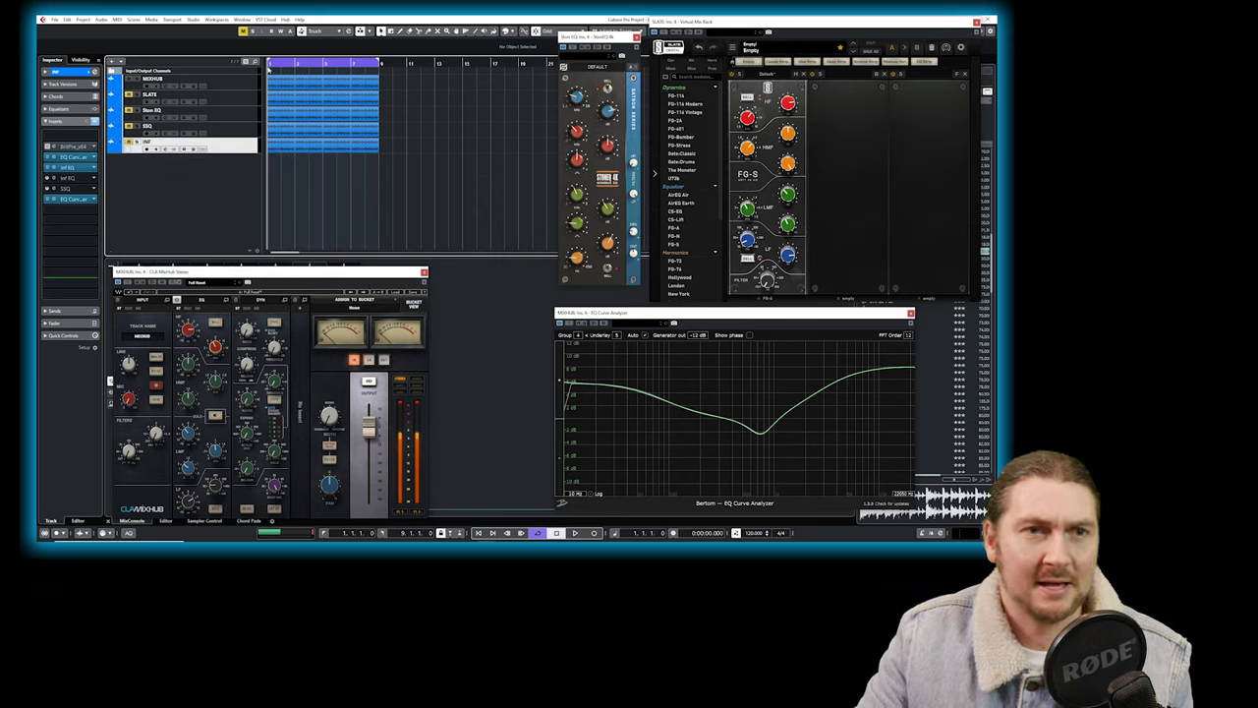
{"action": "left_click", "coordinate": [157, 84]}
{"action": "left_click", "coordinate": [481, 27]}
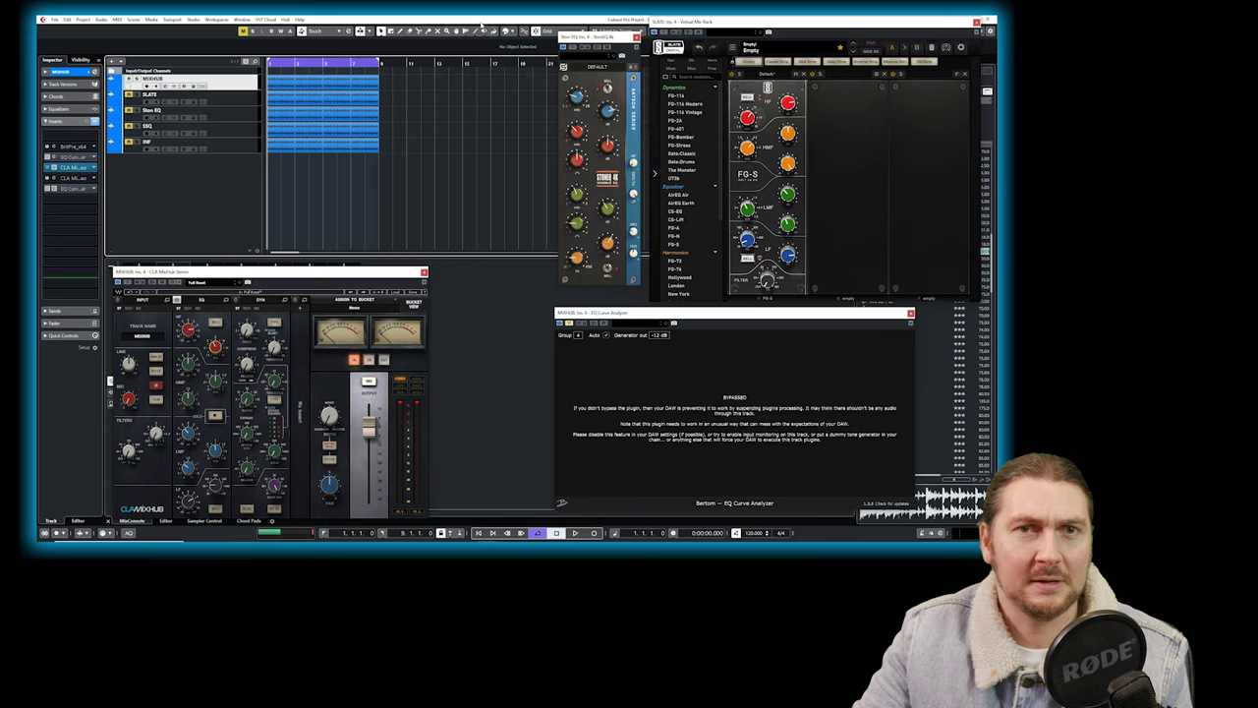
{"action": "key", "text": "space"}
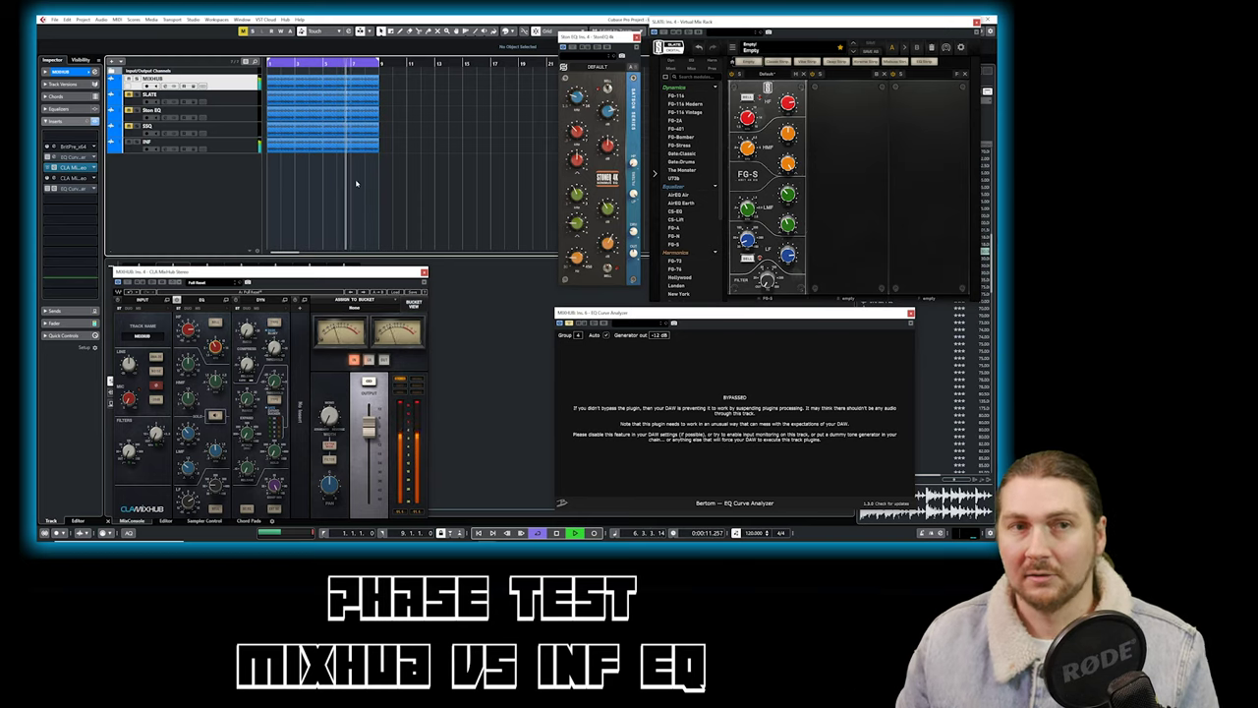
Stop playback so the playhead returns to bar 1
{"action": "key", "text": "space"}
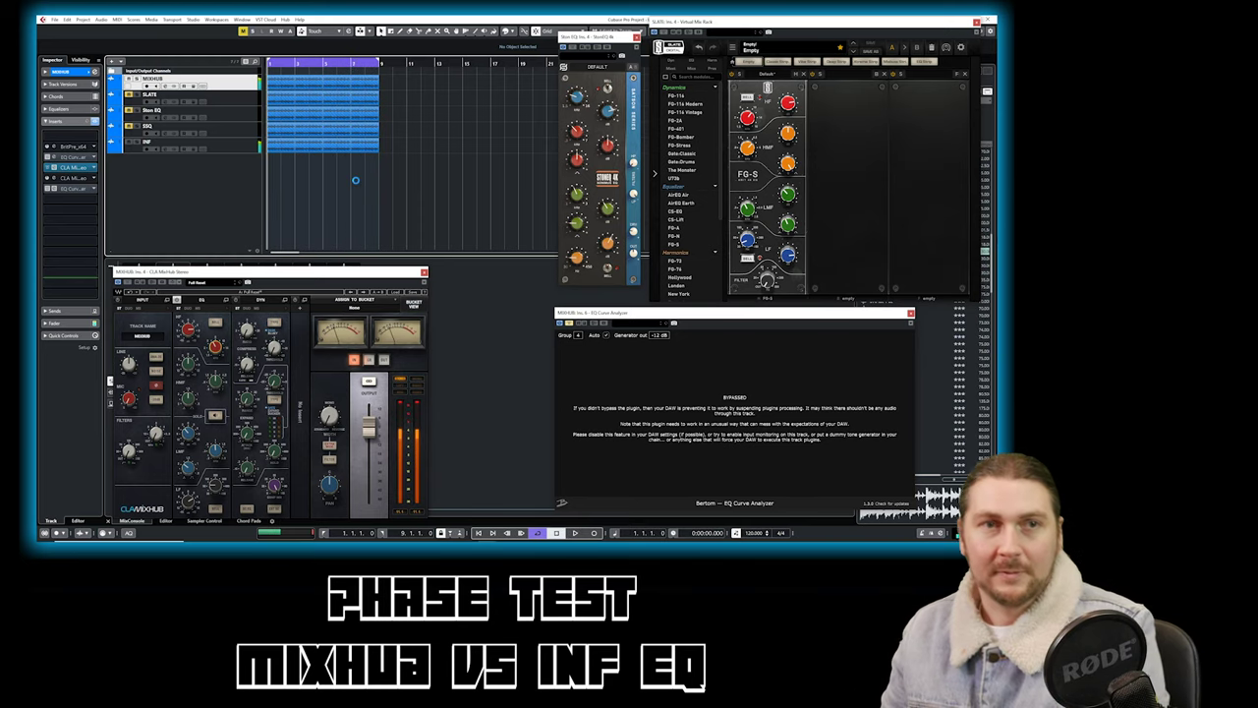